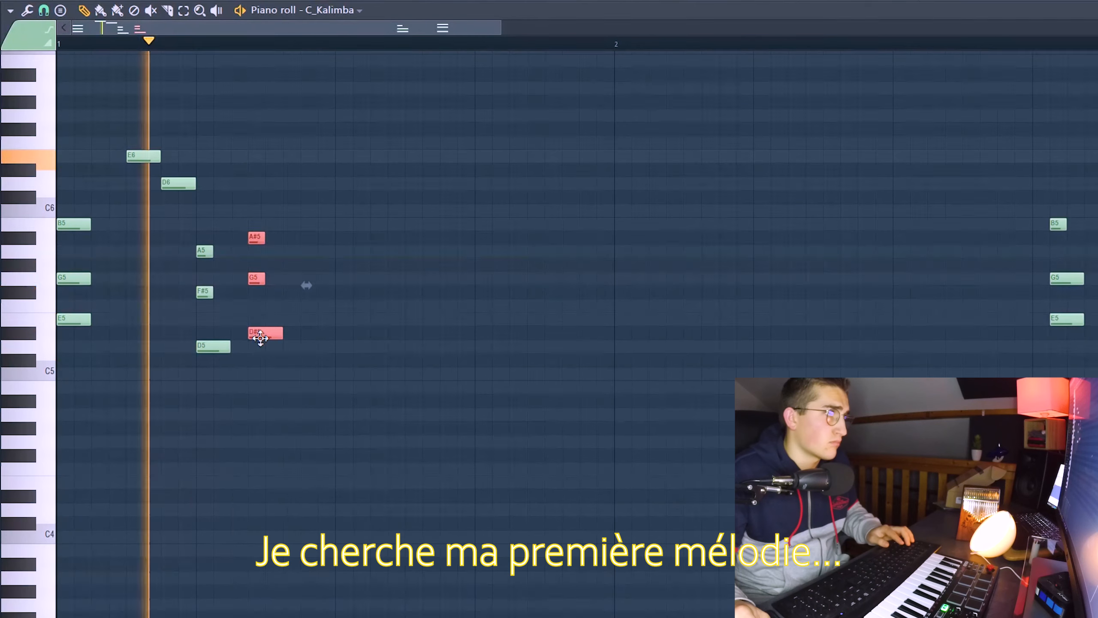
- Delete the A#5–G5–D#5 chord after beat 2 of bar 1, then place an F#5–A5–D6 chord before beat 3 and a G#5 on beat 3
key("Delete")
left_click(270, 322)
left_click(270, 298)
key("space")
right_click(277, 322)
left_click(338, 269)
left_click(289, 252)
left_click(290, 187)
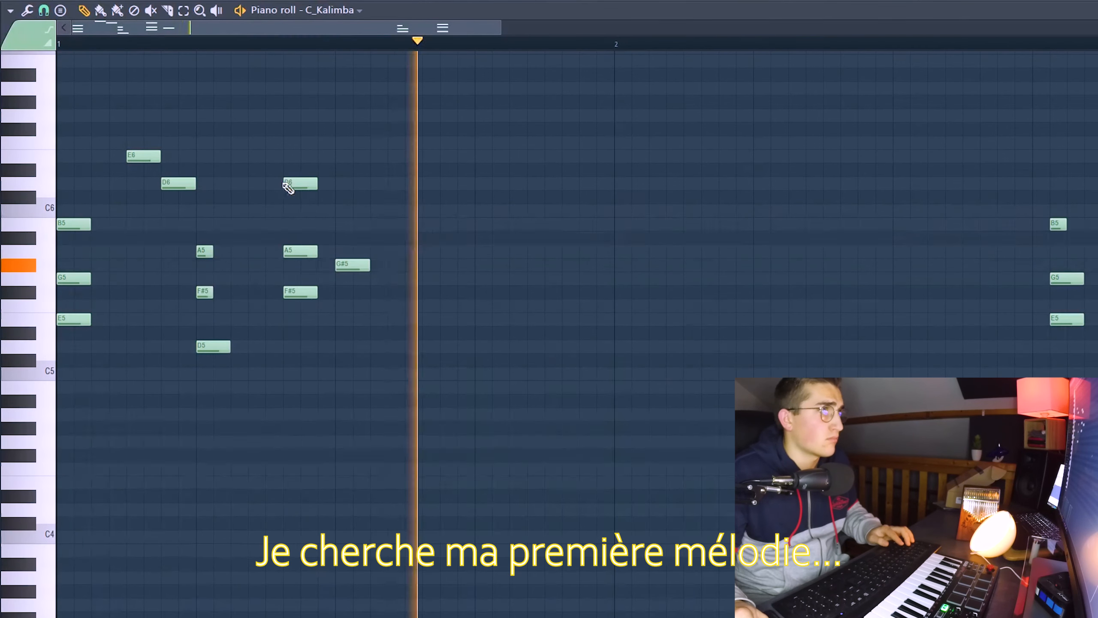
- Delete the E6, the earlier D6, the G#5 and the F#5 and A5 under the D6 before beat 3
right_click(290, 292)
left_click_drag(289, 252, 240, 255)
right_click(240, 253)
right_click(178, 184)
right_click(341, 265)
- Copy the opening E5–G5–B5 chord to beat 3 of bar 1 and duplicate the whole bar into bar 2
left_click_drag(73, 319, 352, 319)
left_click_drag(386, 409, 47, 169)
key("ctrl+b")
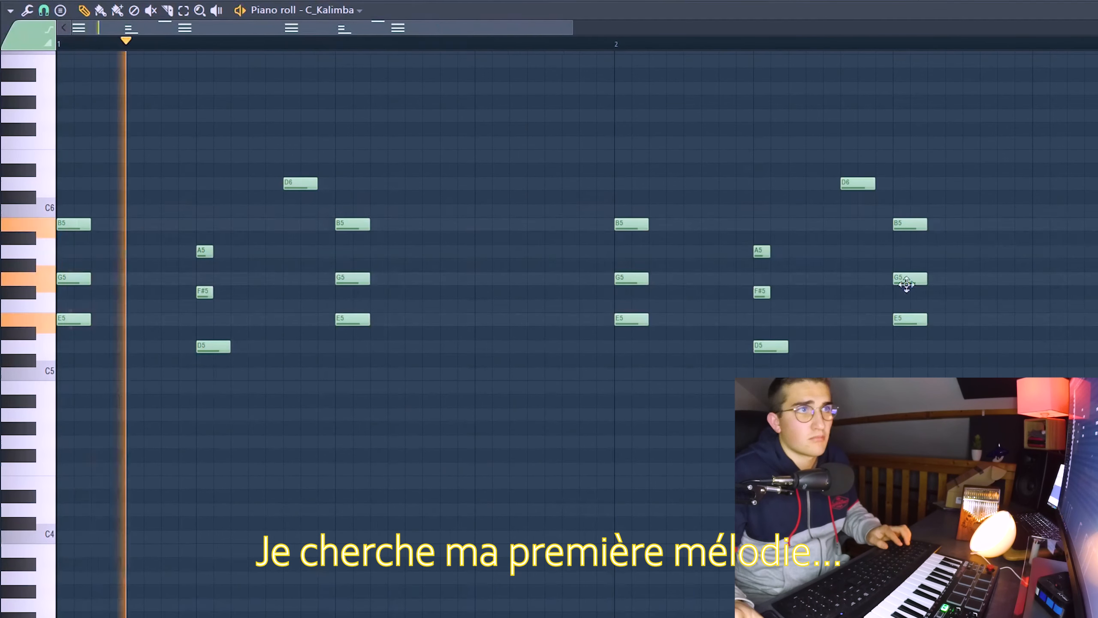
- Change the chord on beat 3 of bar 2 to C5–E5–G5 and play the melody back
scroll(605, 299, "down", 3)
left_click_drag(584, 212, 547, 336)
left_click_drag(562, 321, 562, 362)
left_click_drag(563, 264, 563, 279)
left_click_drag(563, 360, 567, 325)
key("space")
left_click_drag(564, 365, 564, 377)
key("space")
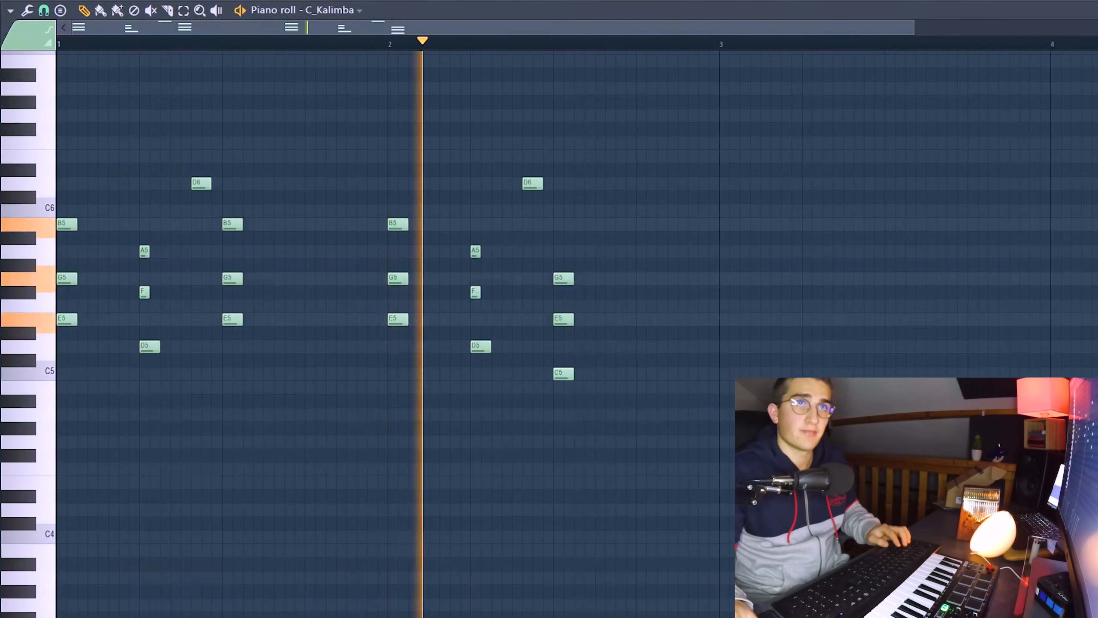
- Insert Fruity Reeverb 2 on the C_Kalimba #2 mixer track and adjust its wet level
key("F7")
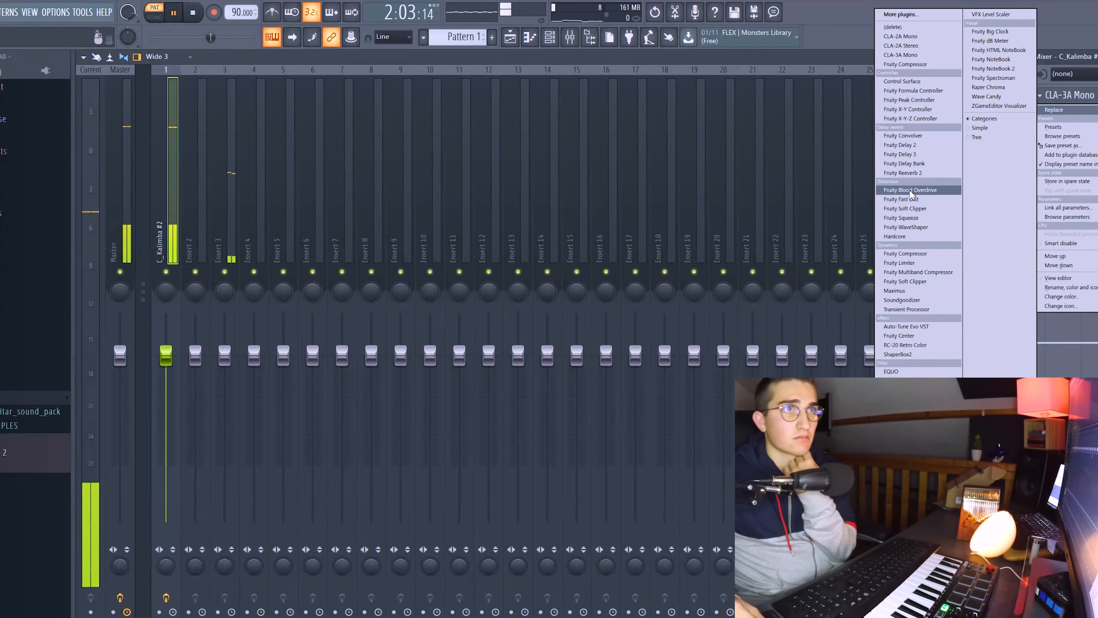
left_click(919, 176)
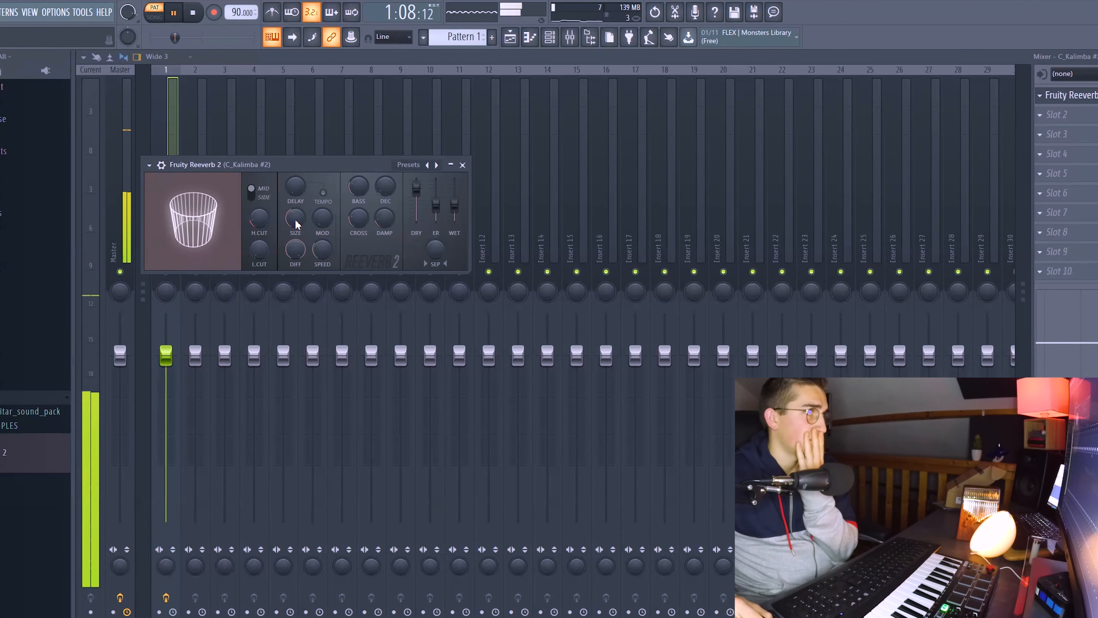
left_click_drag(453, 205, 453, 206)
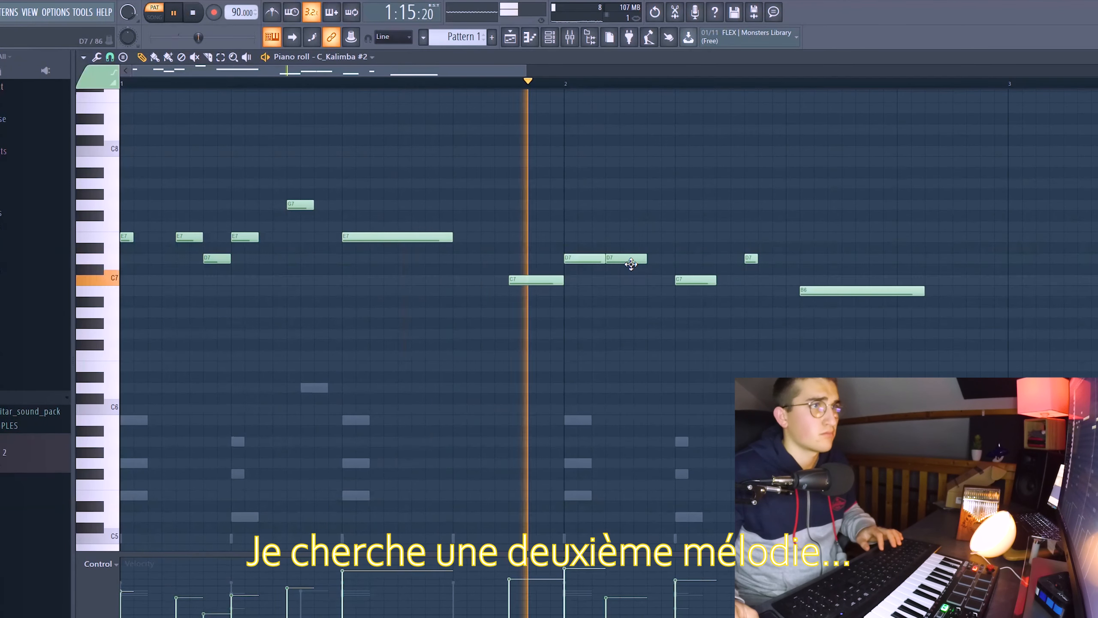
- Rework bar 2 of the second Kalimba melody by spacing out the D7 notes and lengthening the C7 before the final B6
key("space")
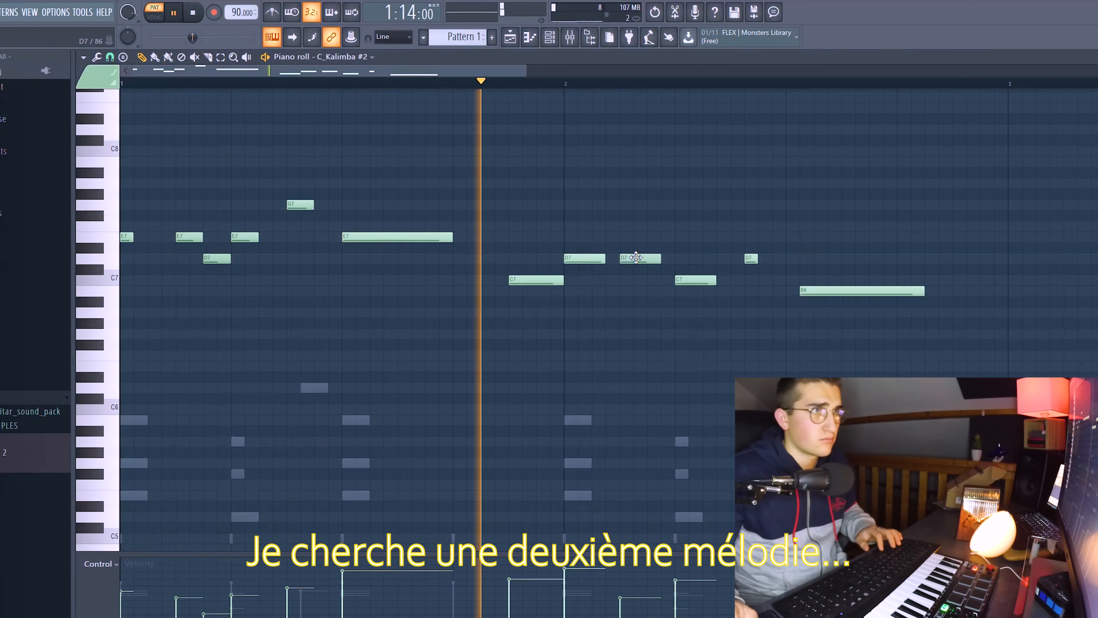
key("space")
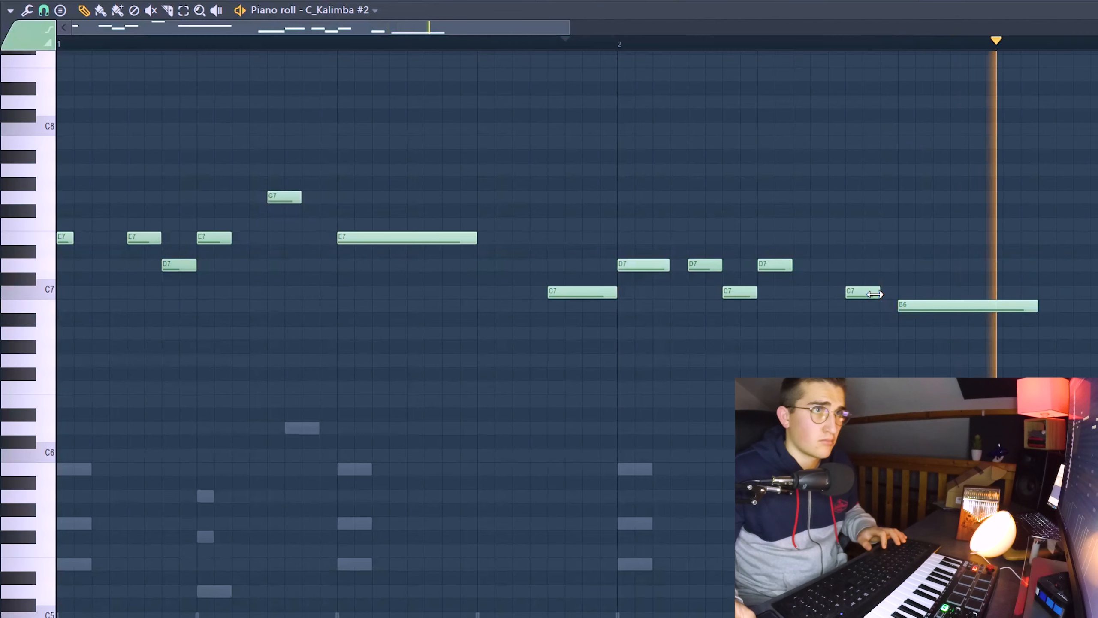
key("space")
left_click_drag(848, 296, 880, 293)
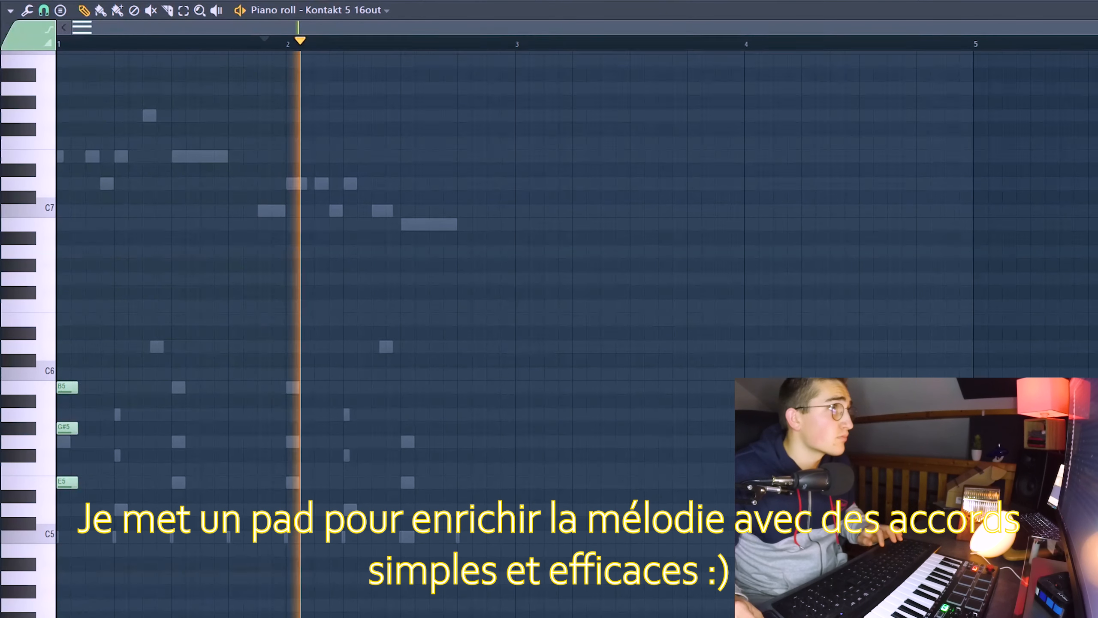
- Build one-beat E5–G5–B5 pad chords on beats 1 and 3 of bar 1 and on beat 1 of bar 2
key("space")
key("space")
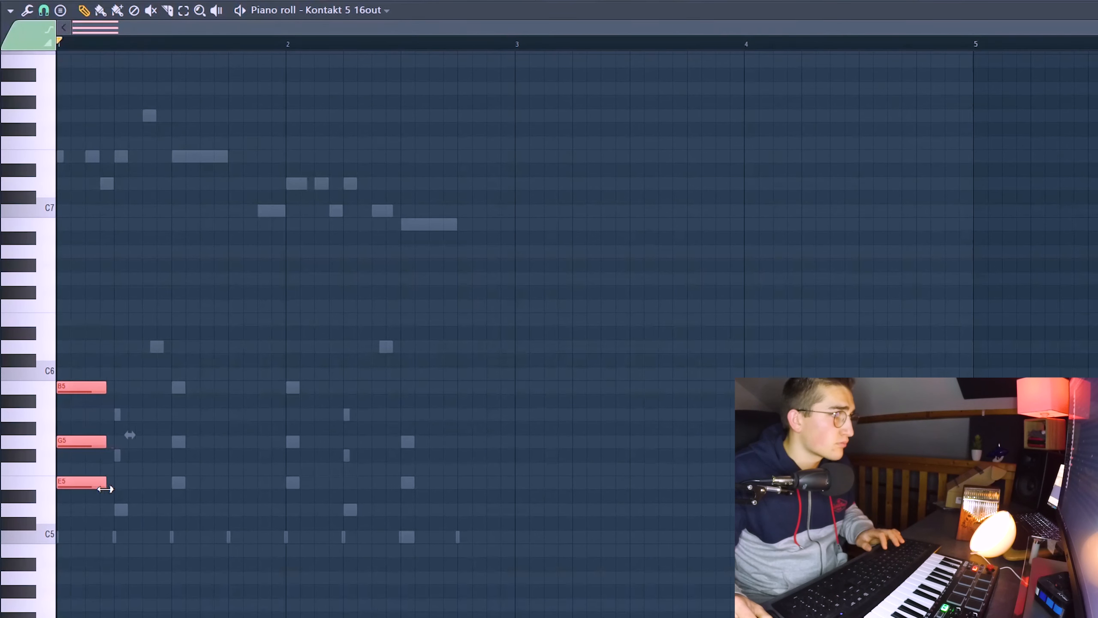
left_click_drag(81, 483, 251, 490)
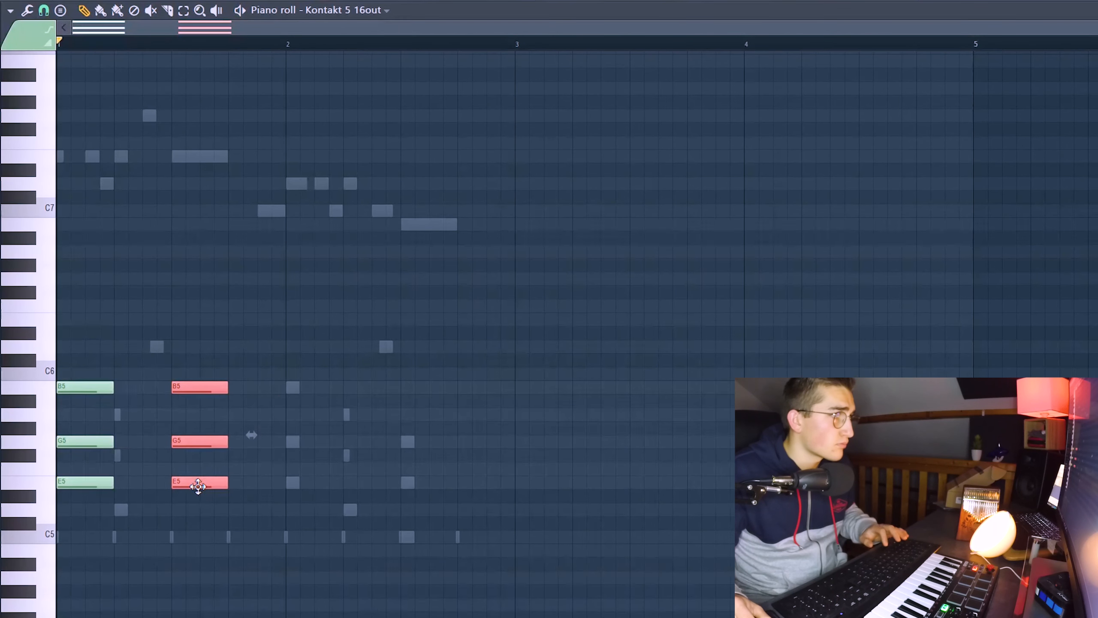
key("space")
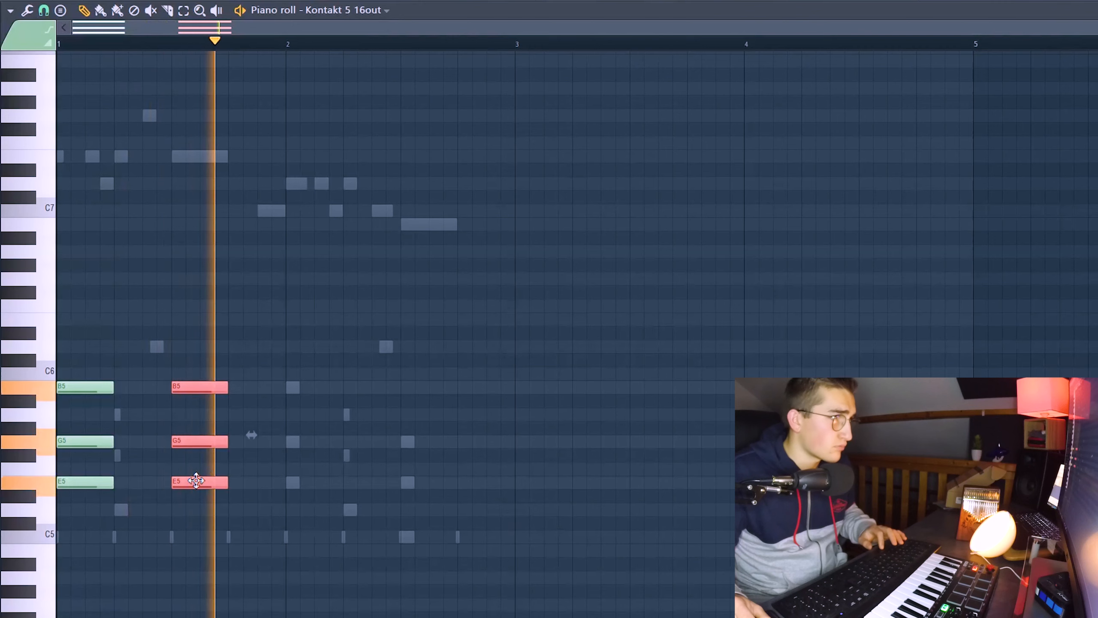
key("space")
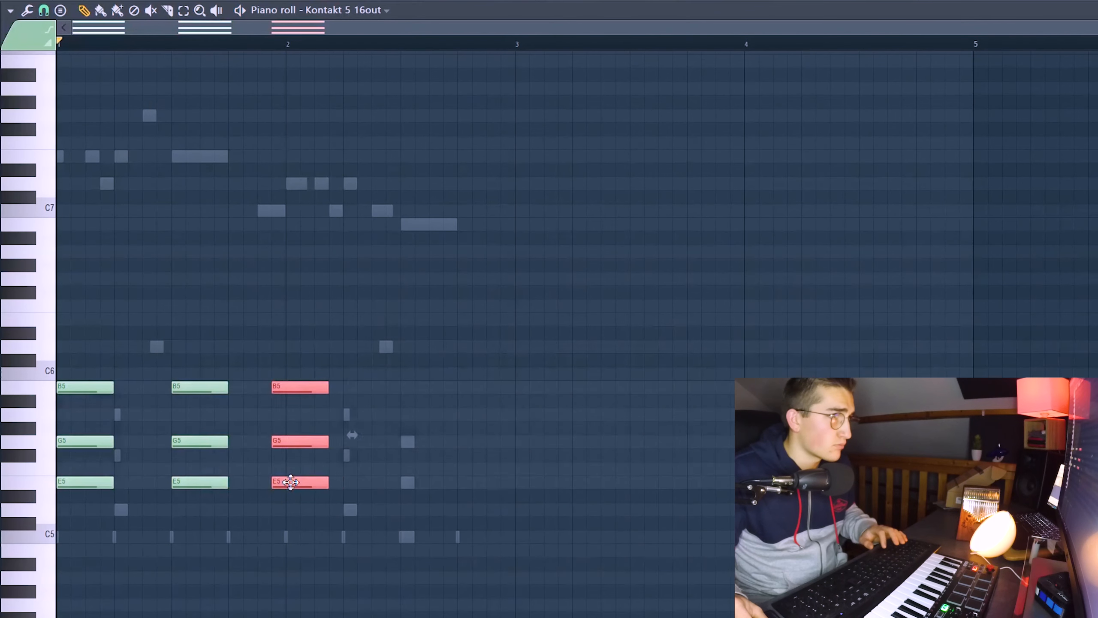
key("space")
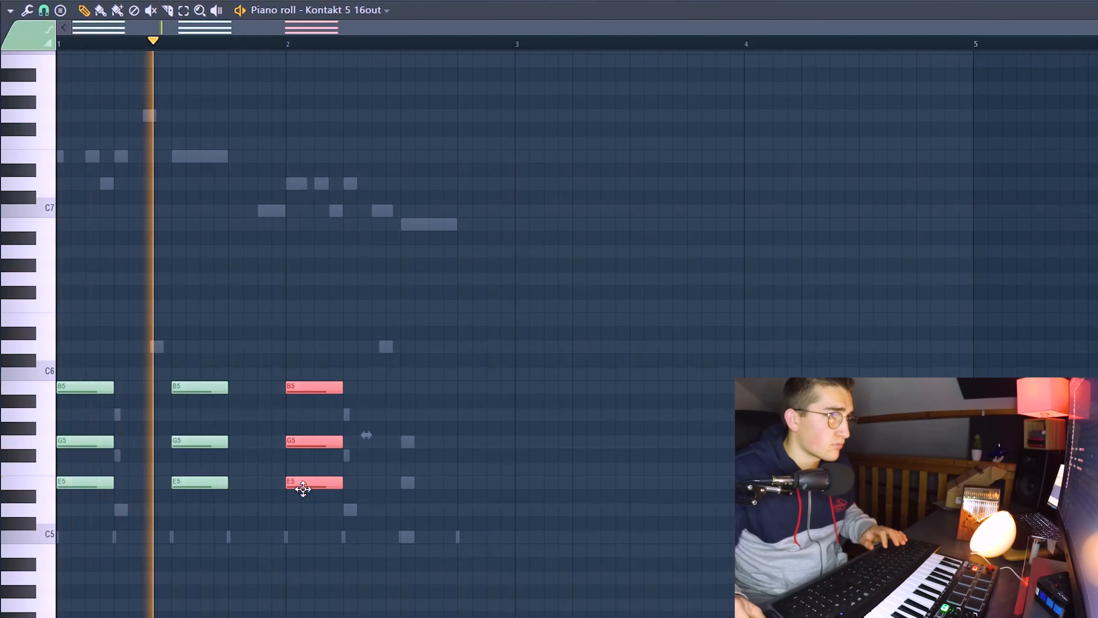
- Copy the pad chord to beat 2 of bar 2 and make it D5–F#5–A5
left_click_drag(306, 481, 364, 514)
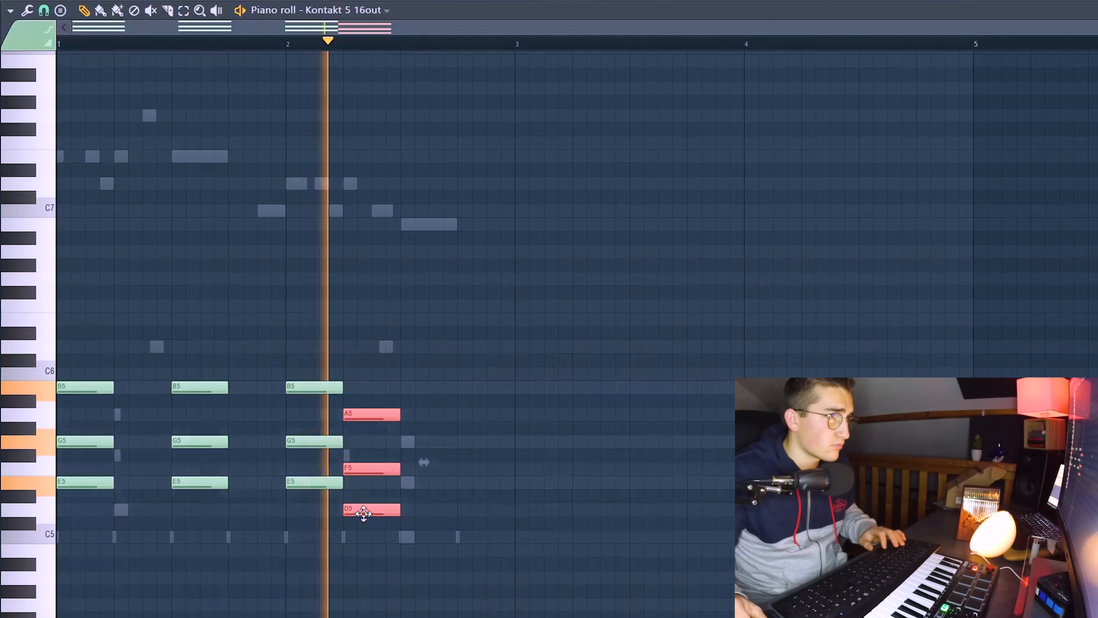
key("space")
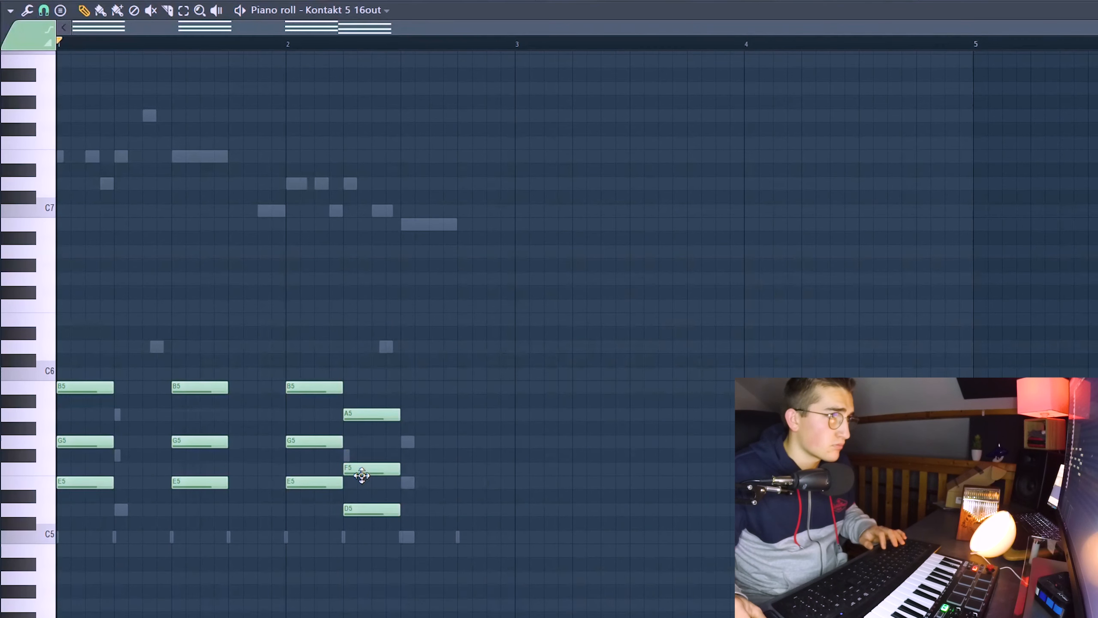
left_click_drag(362, 476, 362, 462)
key("space")
- Add a one-beat C5–E5–G5 pad chord on beat 3 of bar 2 and play the progression
left_click_drag(300, 329, 422, 543)
key("space")
left_click_drag(417, 500, 417, 484)
key("space")
- Lengthen the two E5–G5–B5 pad chords in bar 1 to half a bar each and close the piano roll
left_click_drag(68, 313, 172, 482)
left_click_drag(182, 356, 286, 483)
mouse_move(371, 394)
left_mouse_down()
mouse_move(373, 531)
mouse_move(373, 385)
mouse_move(369, 405)
left_mouse_up()
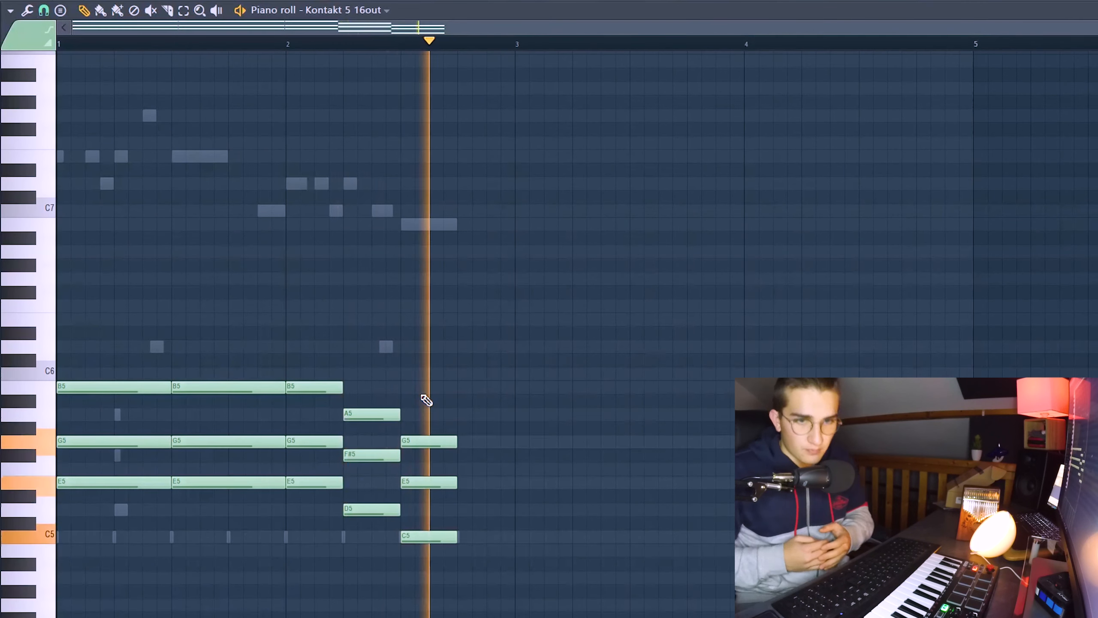
key("space")
key("Escape")
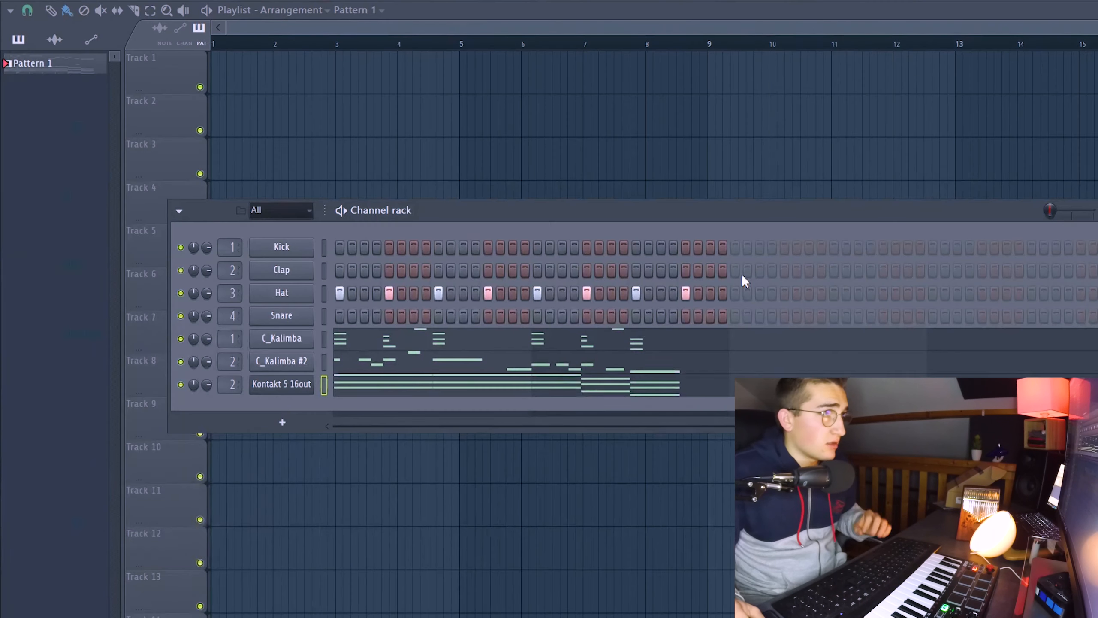
- Add a second Kontakt 5 channel and load Alto Saxophone.nki from the Horns folder of the Kontakt Factory Library
right_click(287, 385)
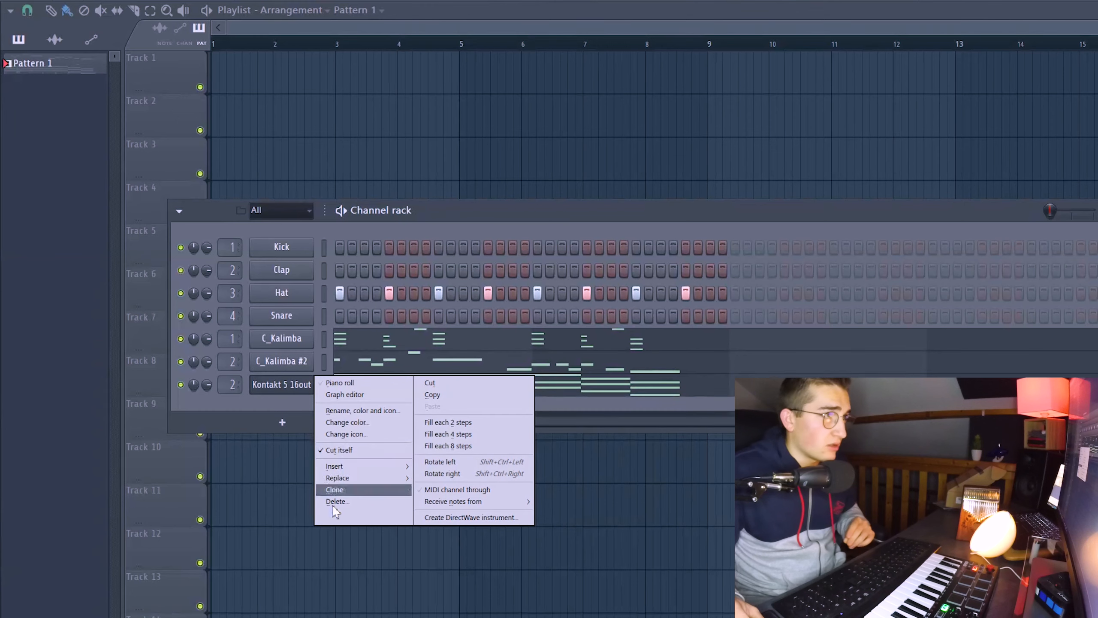
mouse_move(362, 483)
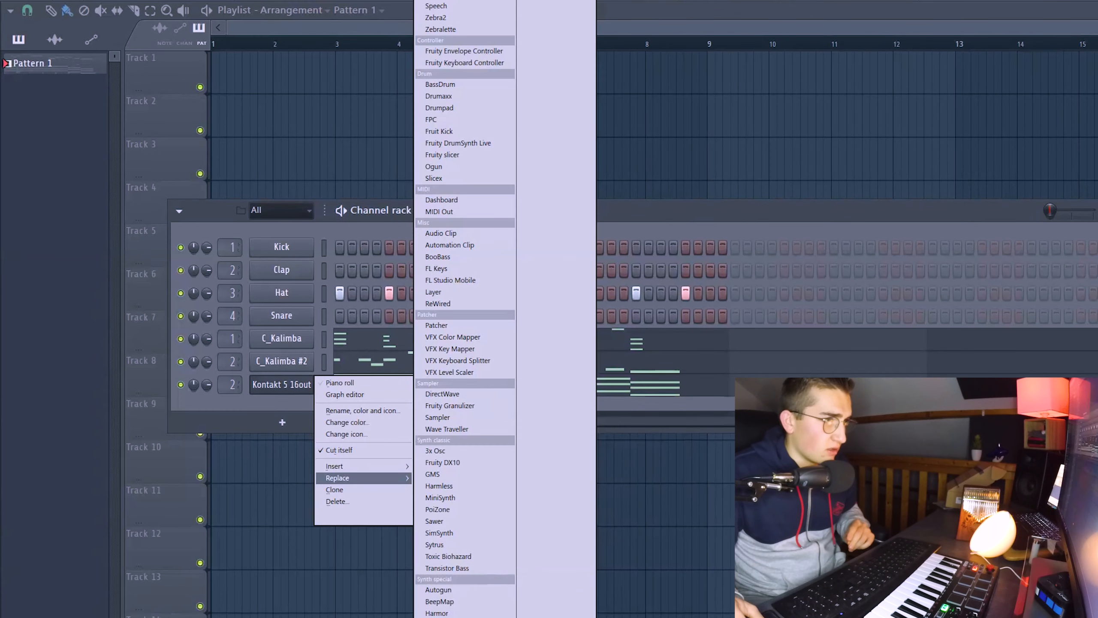
left_click(437, 614)
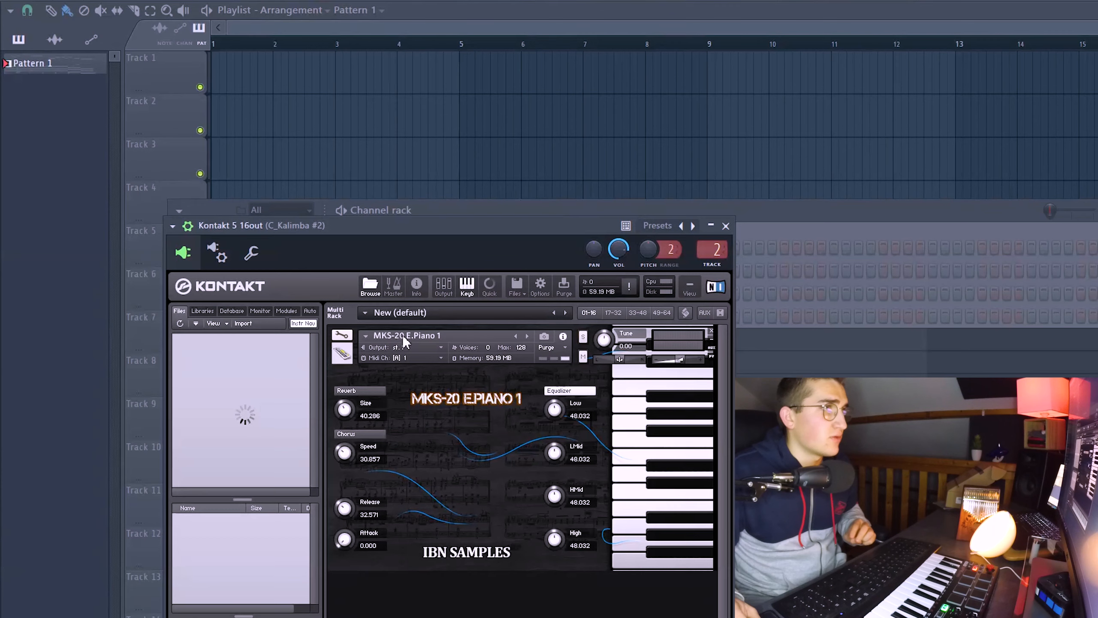
left_click(209, 311)
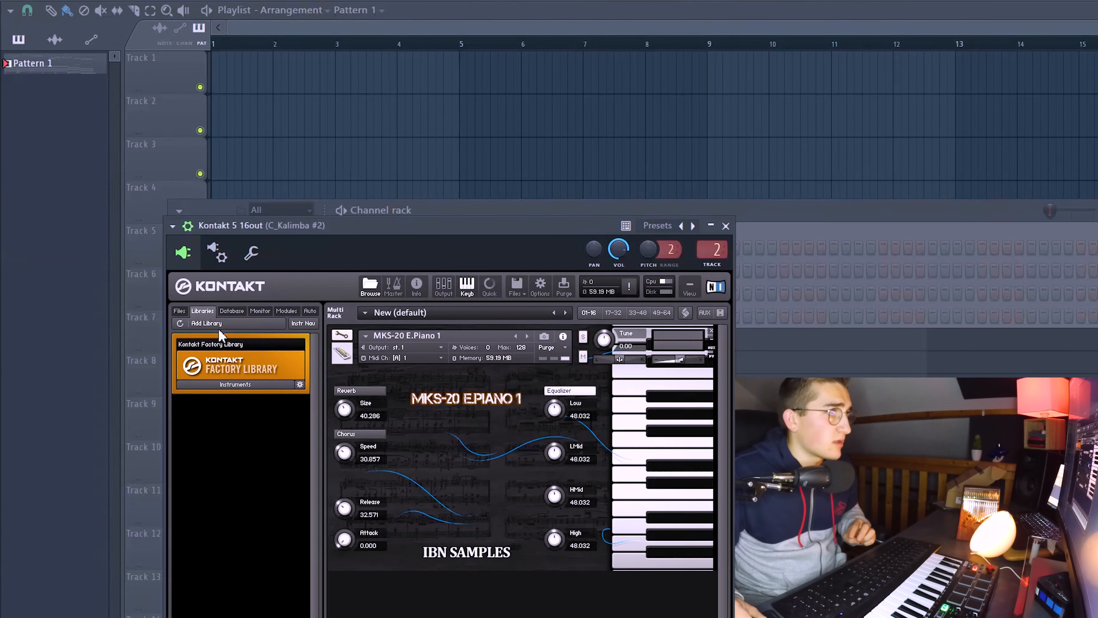
left_click(220, 383)
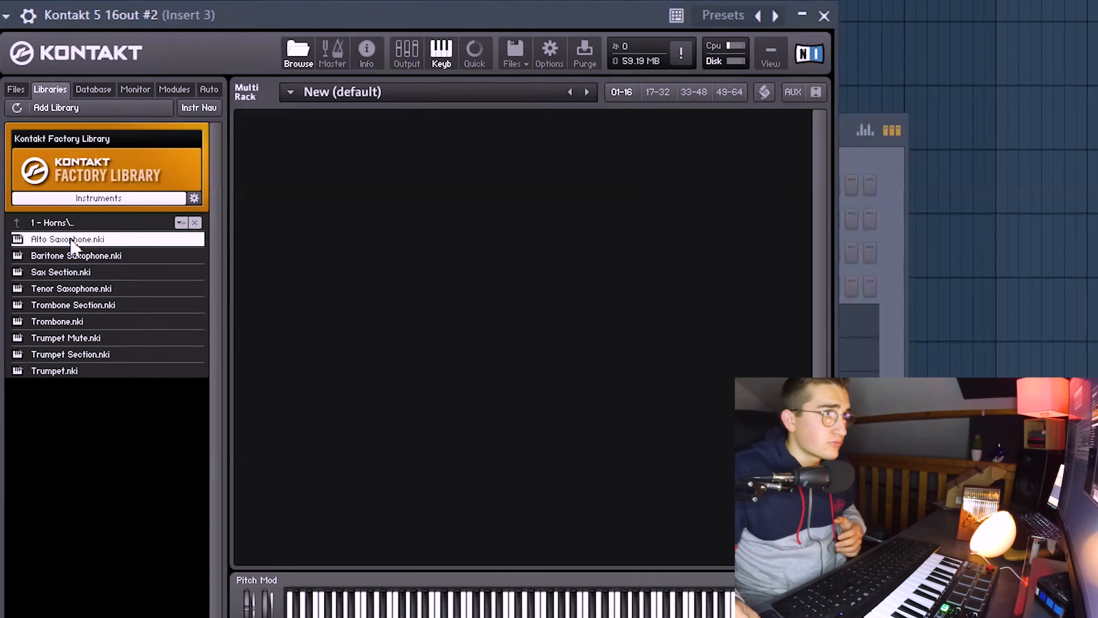
double_click(215, 412)
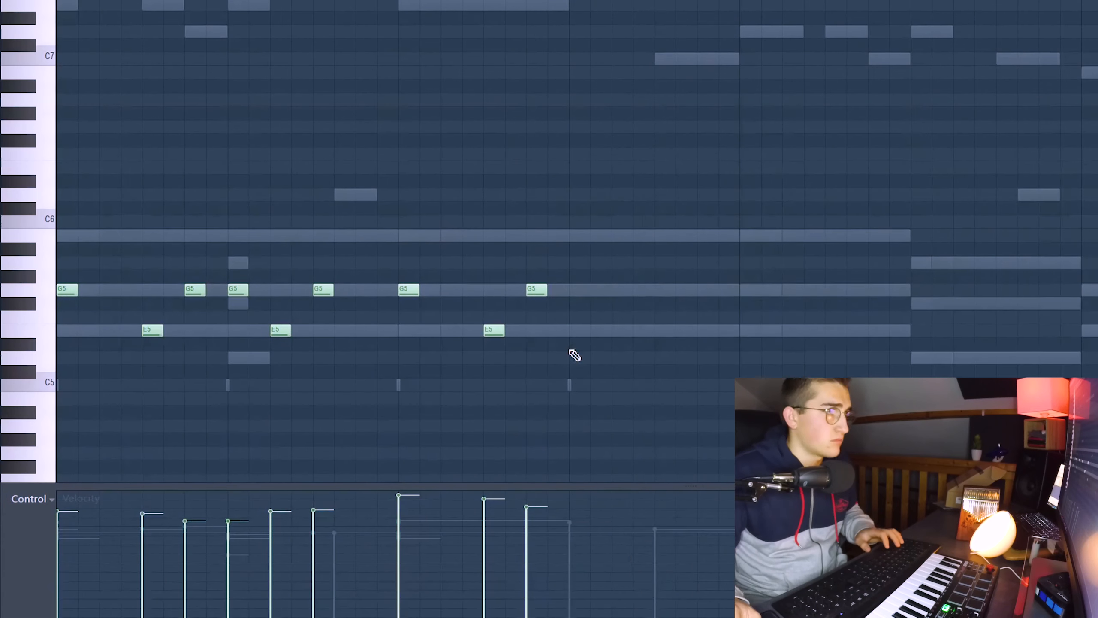
- Repeat the G5–E5 saxophone riff through the rest of bar 1 and into the first half of bar 2
left_click_drag(237, 291, 580, 291)
left_click_drag(763, 360, 475, 276)
left_click_drag(492, 330, 833, 330)
key("ctrl+d")
- End the sax phrase with a shortened A5 on beat 3 of bar 2 and an E5 on beat 4
left_click_drag(1089, 290, 1087, 330)
scroll(1086, 263, "down", 1)
key("space")
scroll(756, 291, "down", 2)
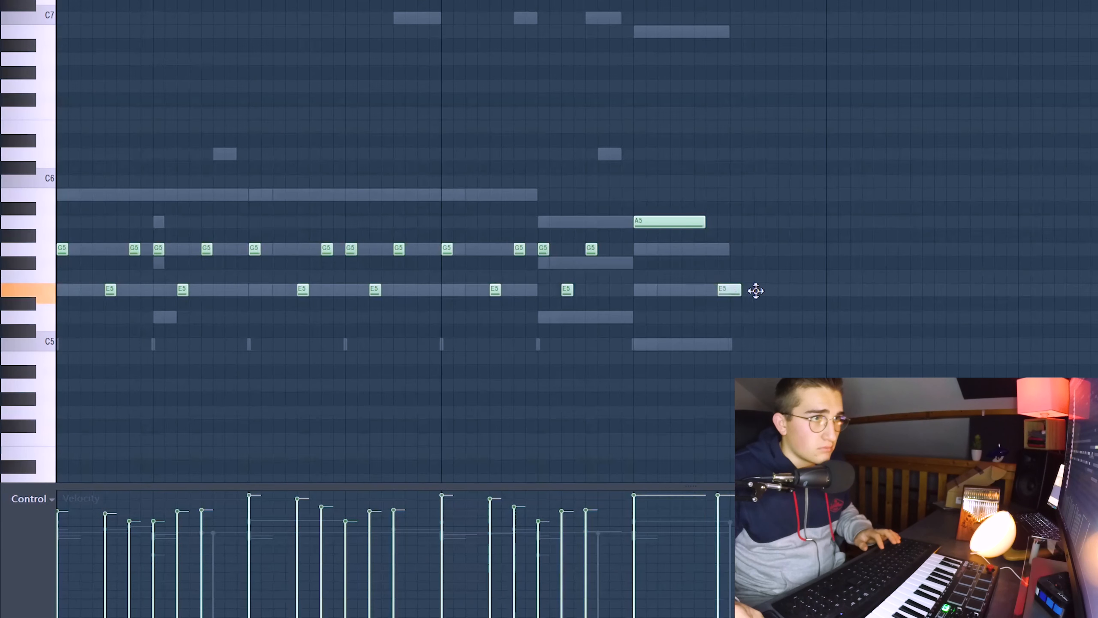
key("space")
left_click_drag(706, 221, 653, 227)
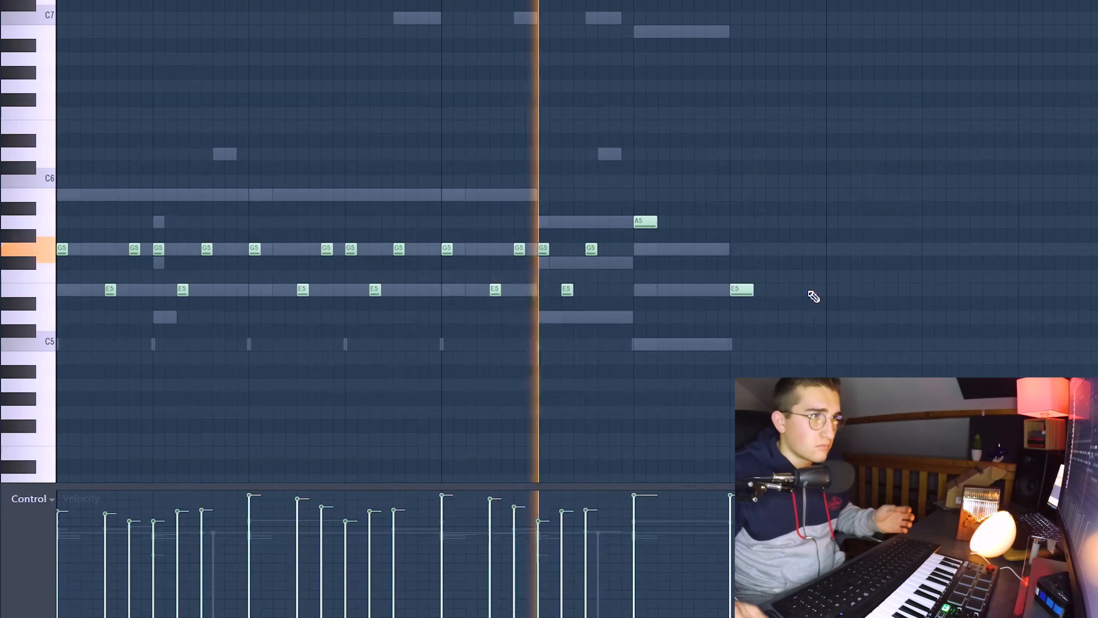
- Add a second E5 on beat 4 of bar 2 and lengthen both E5 notes to fill the beat
left_click(778, 294)
key("space")
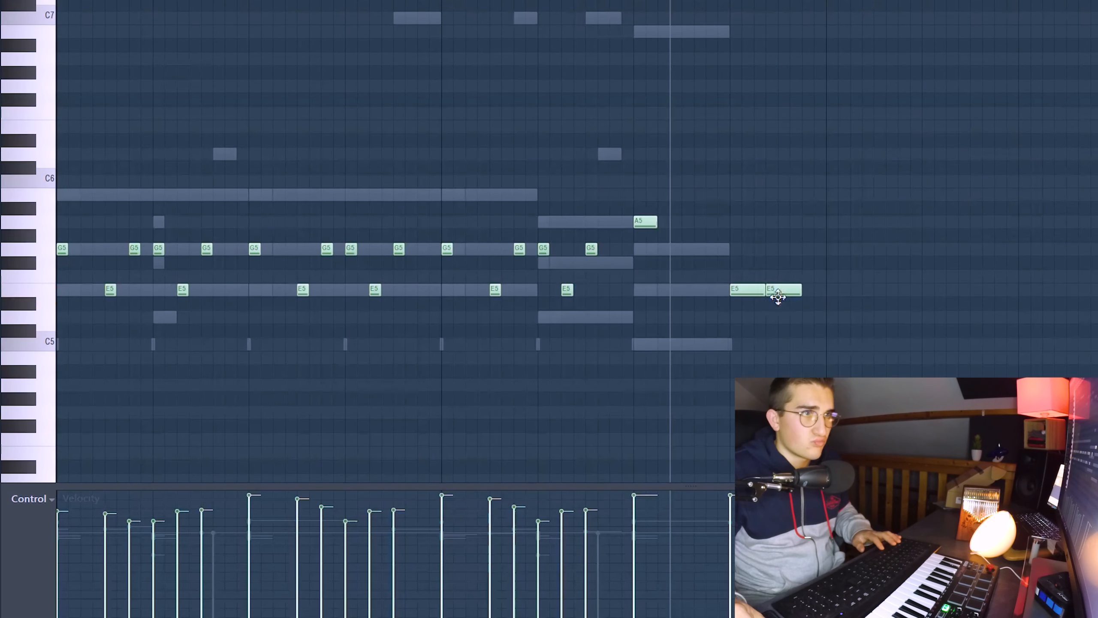
left_click_drag(798, 290, 800, 290)
key("space")
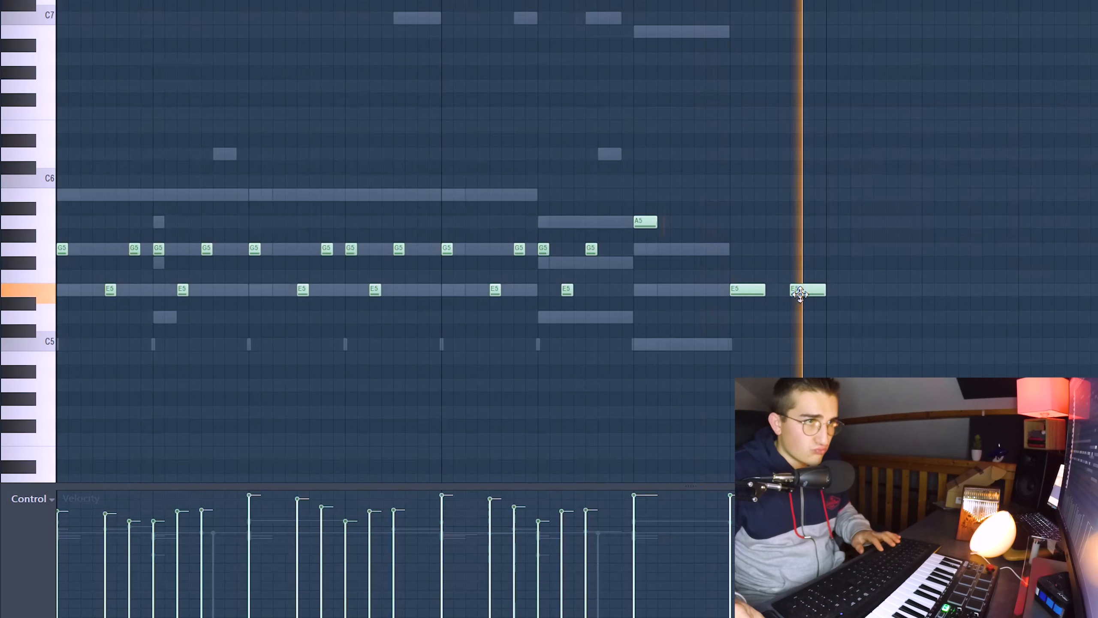
key("space")
left_click_drag(762, 290, 772, 291)
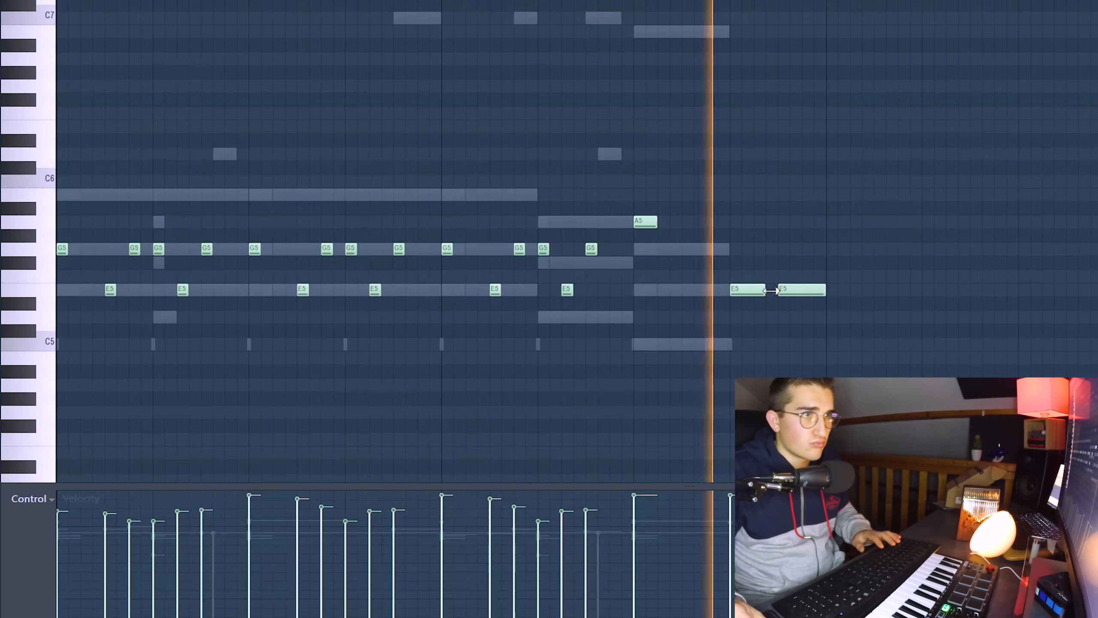
key("space")
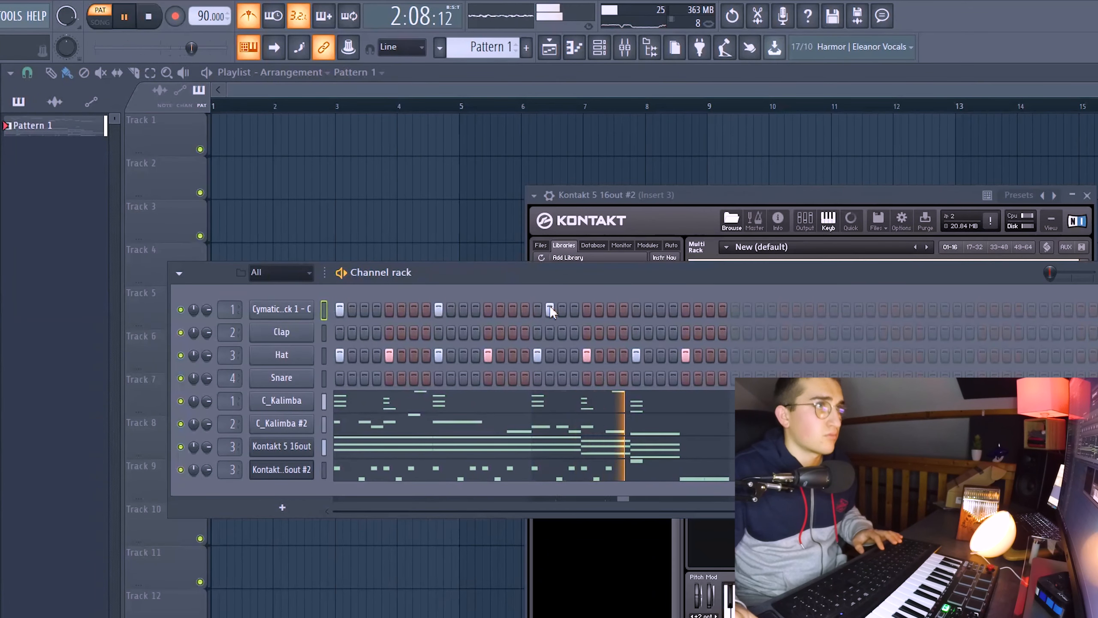
- Rework the kick pattern with hits on steps 17, 25, 29, 31 and 32, removing those on steps 9, 18 and 30
key("ctrl+space")
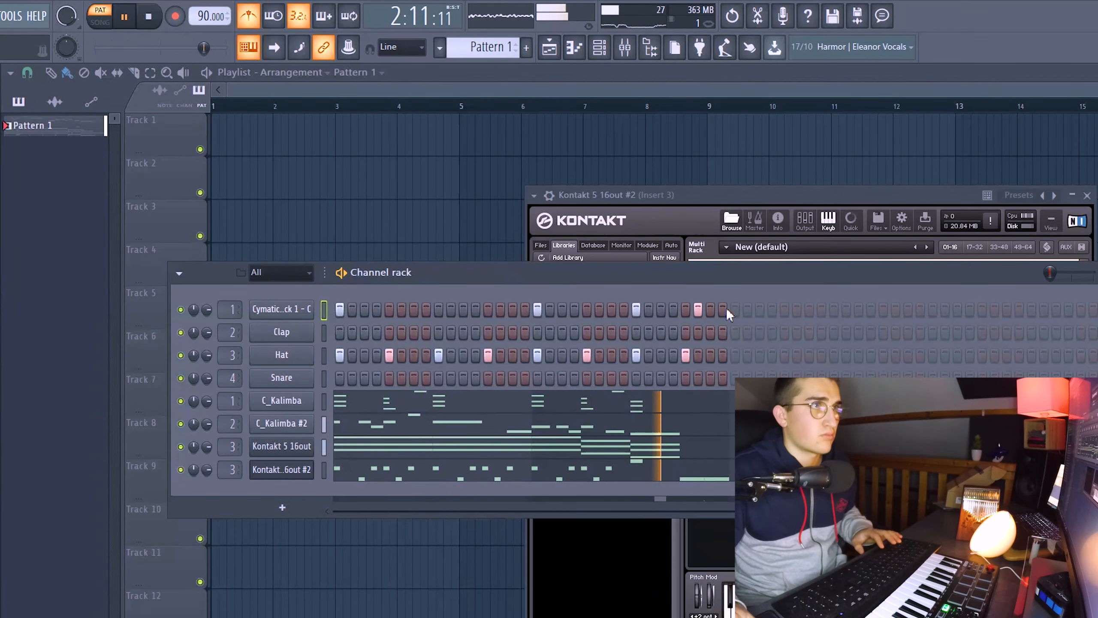
left_click(721, 310)
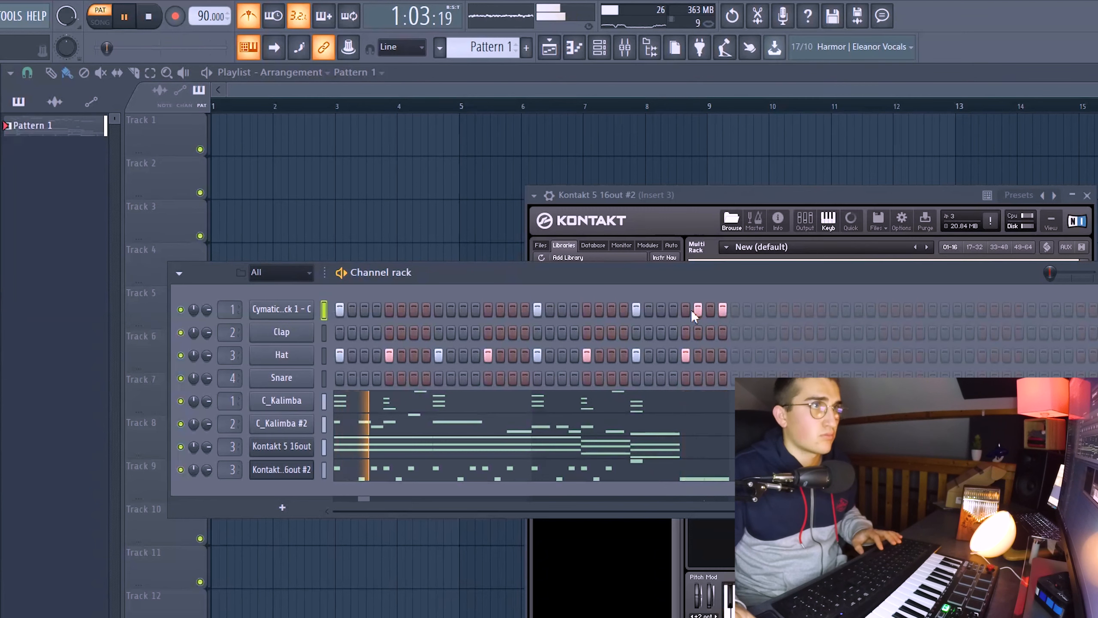
left_click(687, 309)
left_click(699, 309)
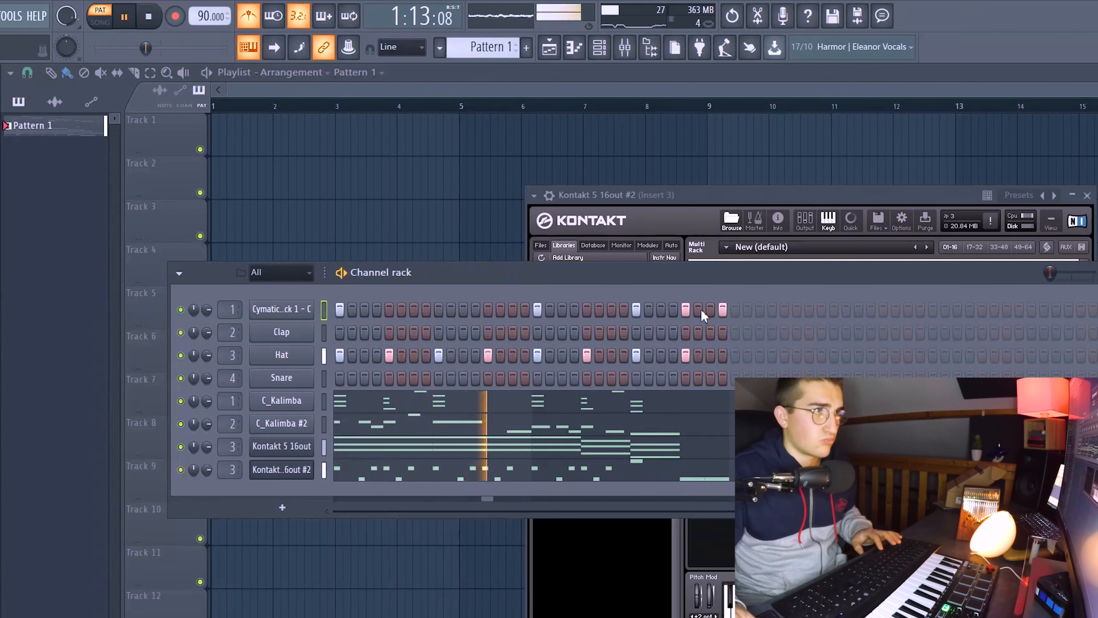
left_click(711, 310)
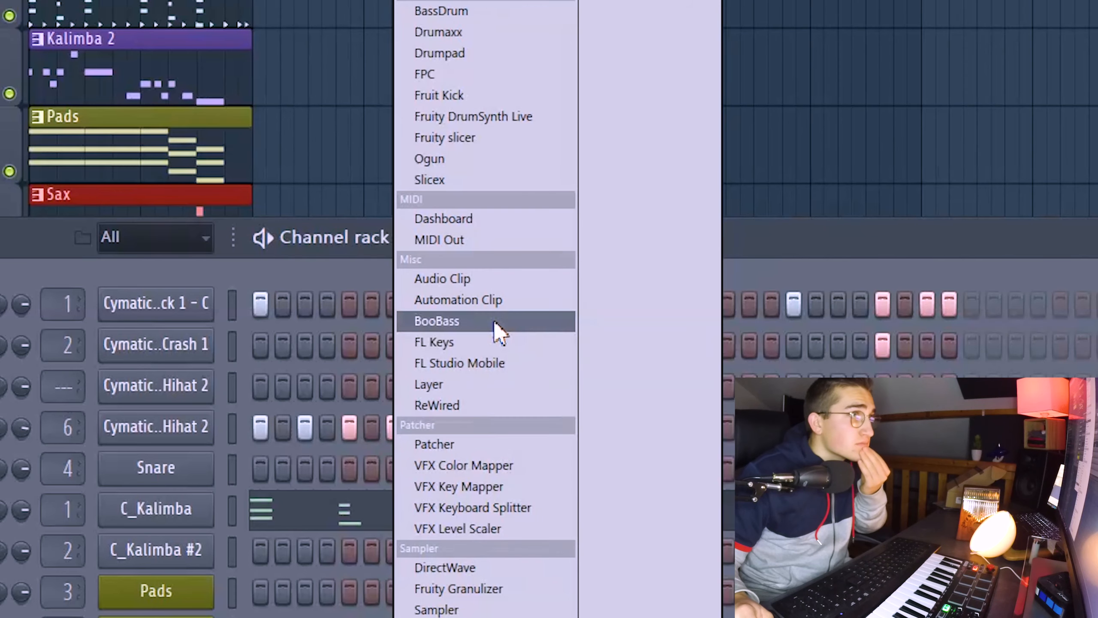
- Add a BooBass instrument channel for the bass line
left_click(495, 323)
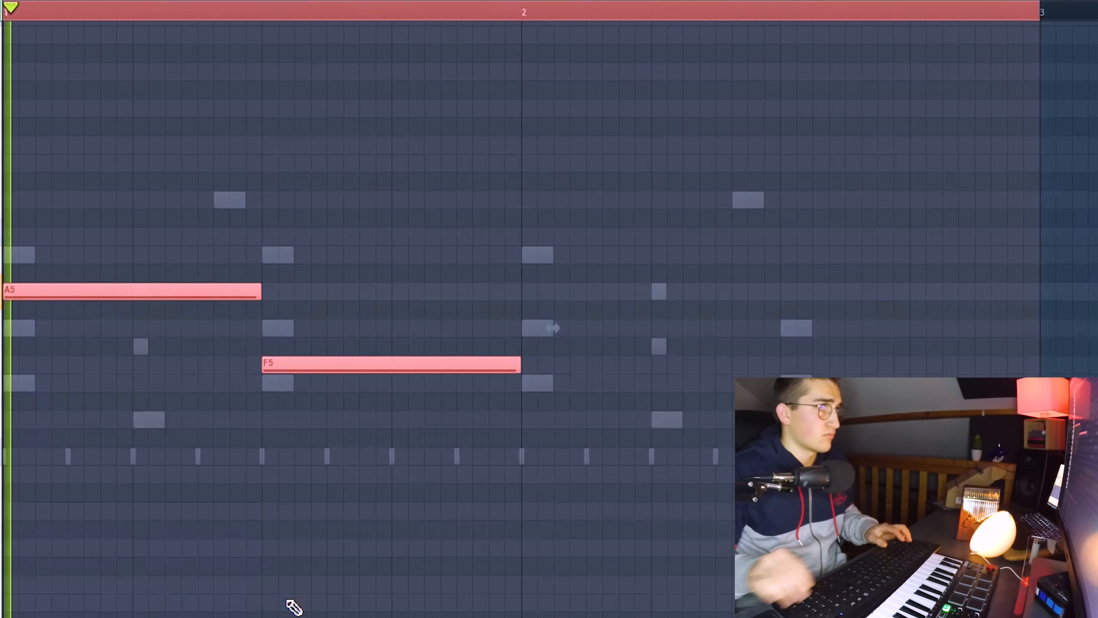
- Lower the second bass note to E5 and add another E5 at the start of bar 2
key("space")
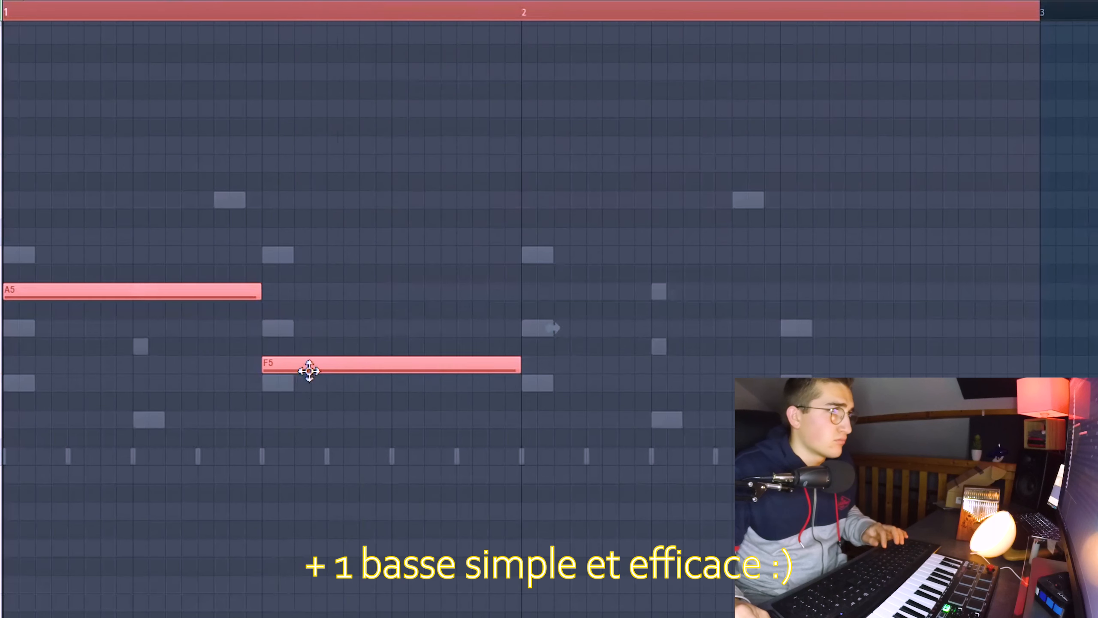
left_click(318, 383)
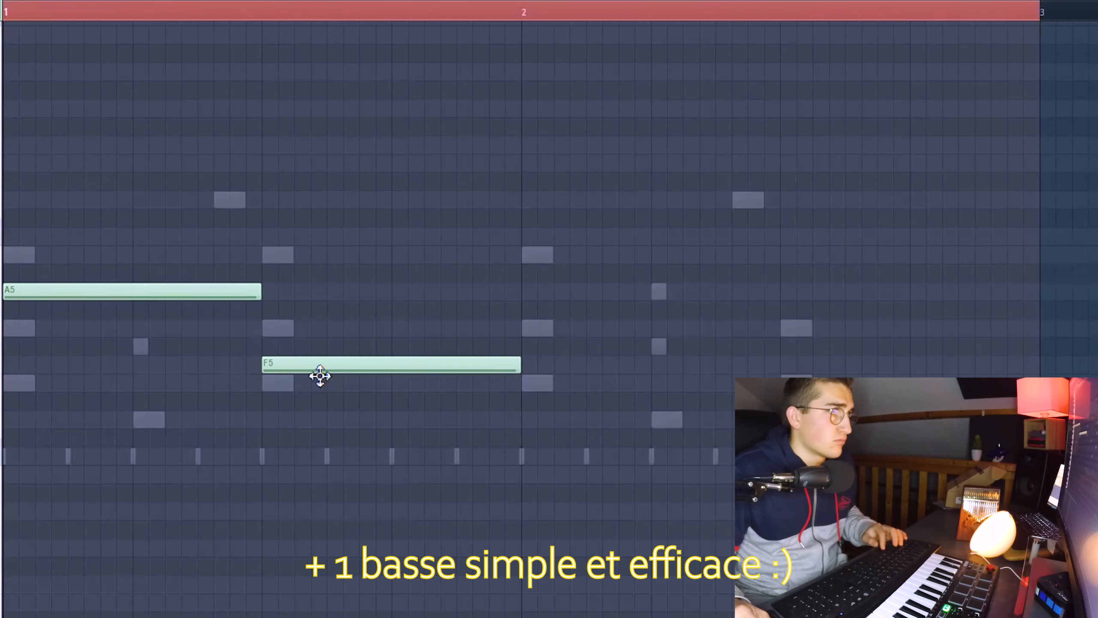
left_click_drag(318, 383, 317, 392)
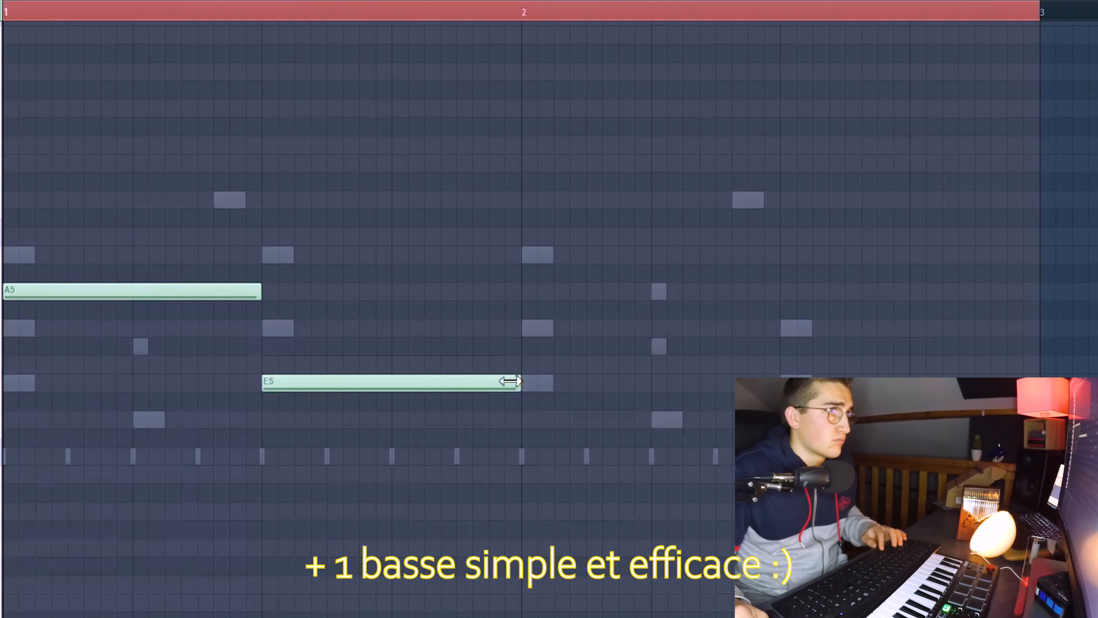
left_click_drag(577, 387, 544, 390)
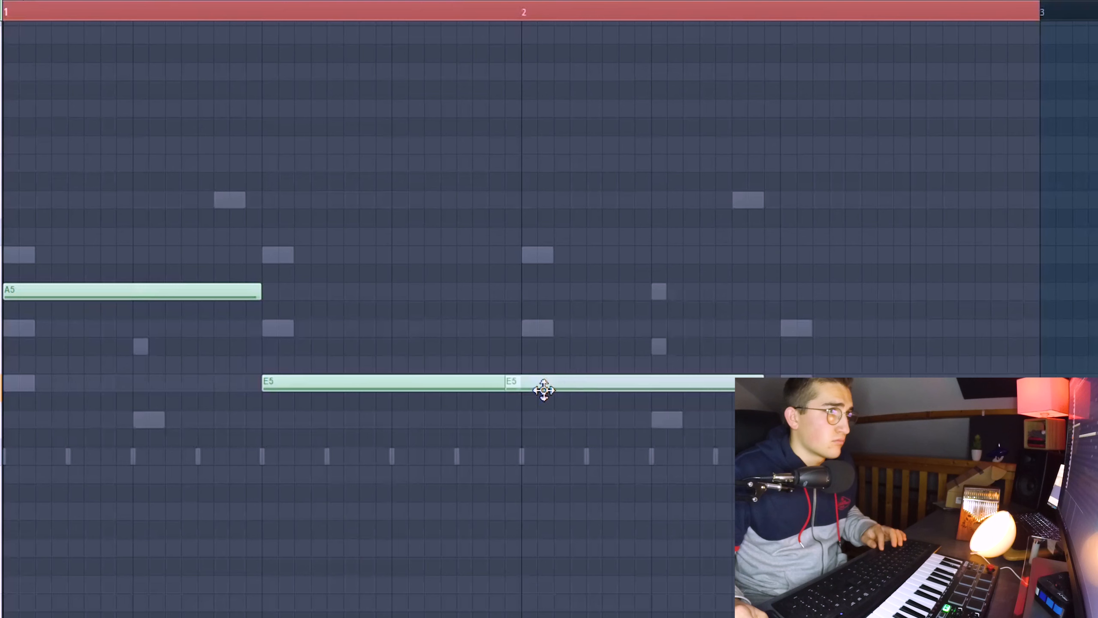
- Shorten the bass note at the start of bar 2 to one beat and raise it to G5
key("space")
left_click_drag(778, 383, 650, 384)
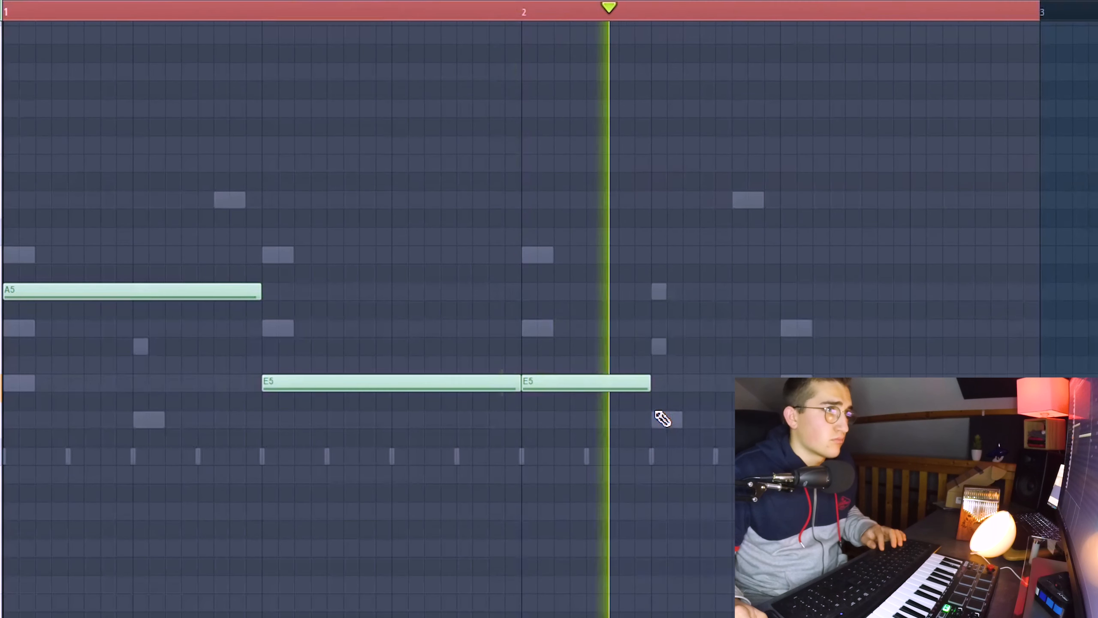
key("space")
key("space")
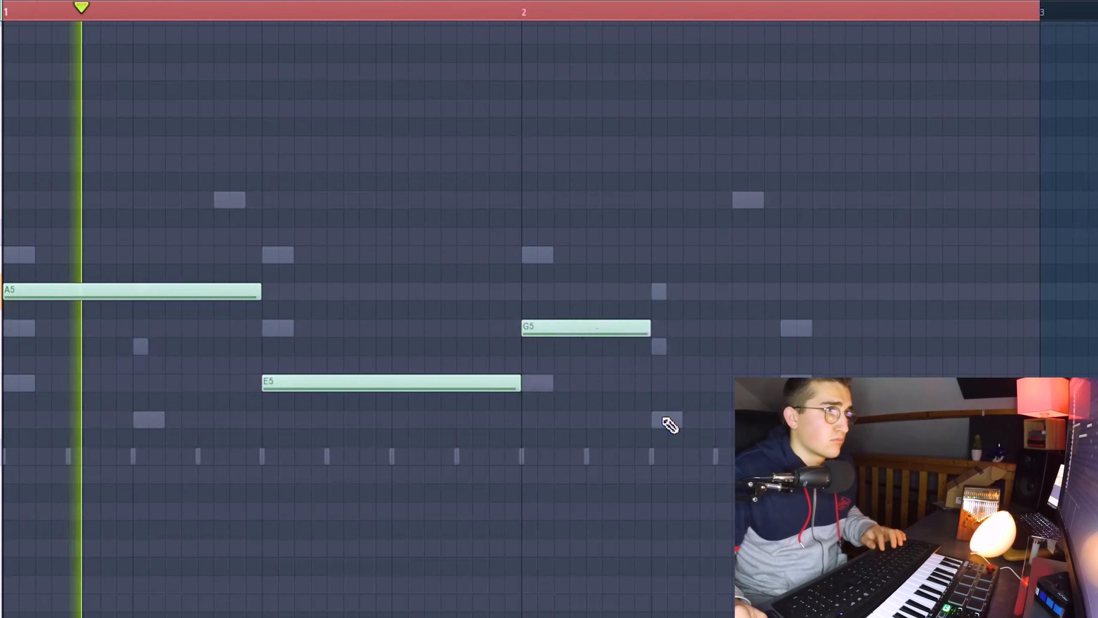
- Add a one-beat F#5 on beat 2 of bar 2, lower the opening bass note to G5, and audition the bass line
mouse_move(674, 421)
left_mouse_down()
mouse_move(687, 419)
mouse_move(671, 419)
mouse_move(669, 343)
left_mouse_up()
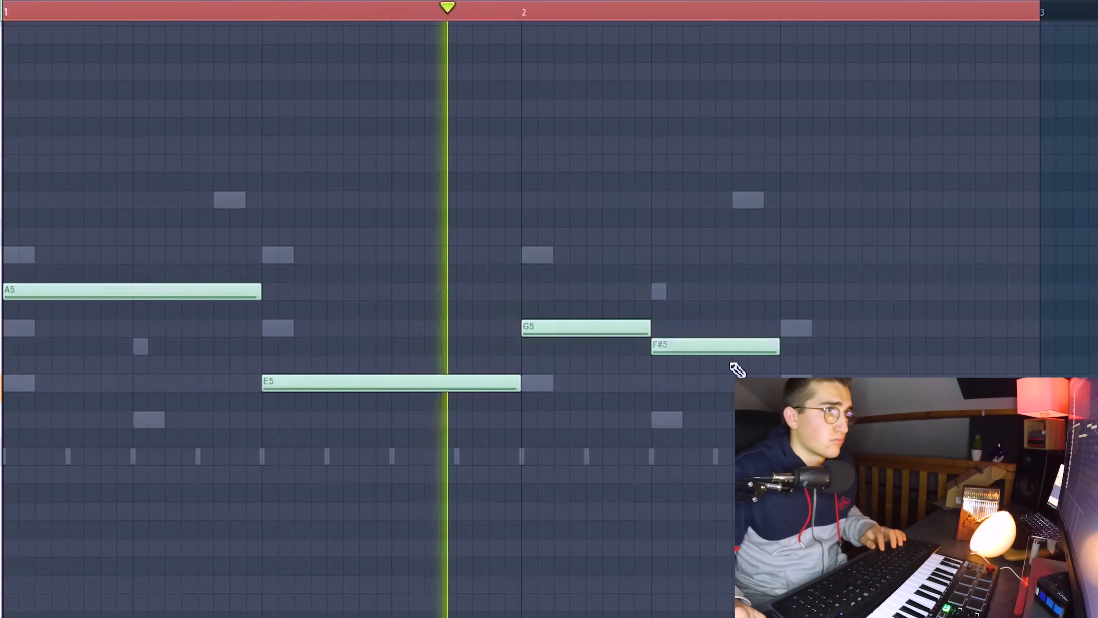
left_click_drag(776, 349, 734, 351)
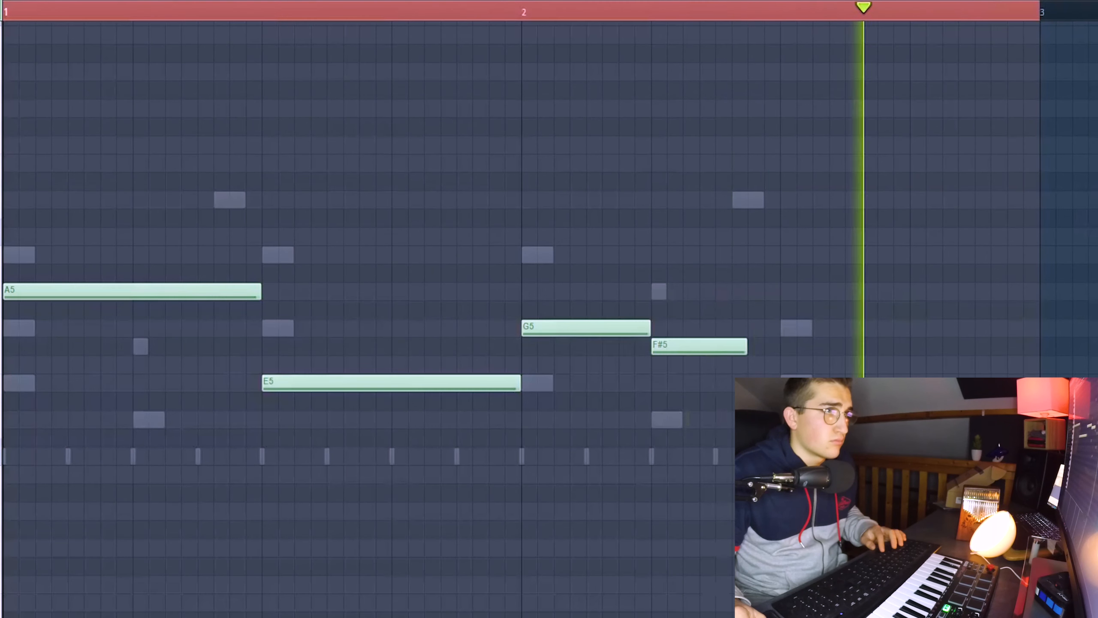
left_click_drag(58, 383, 59, 327)
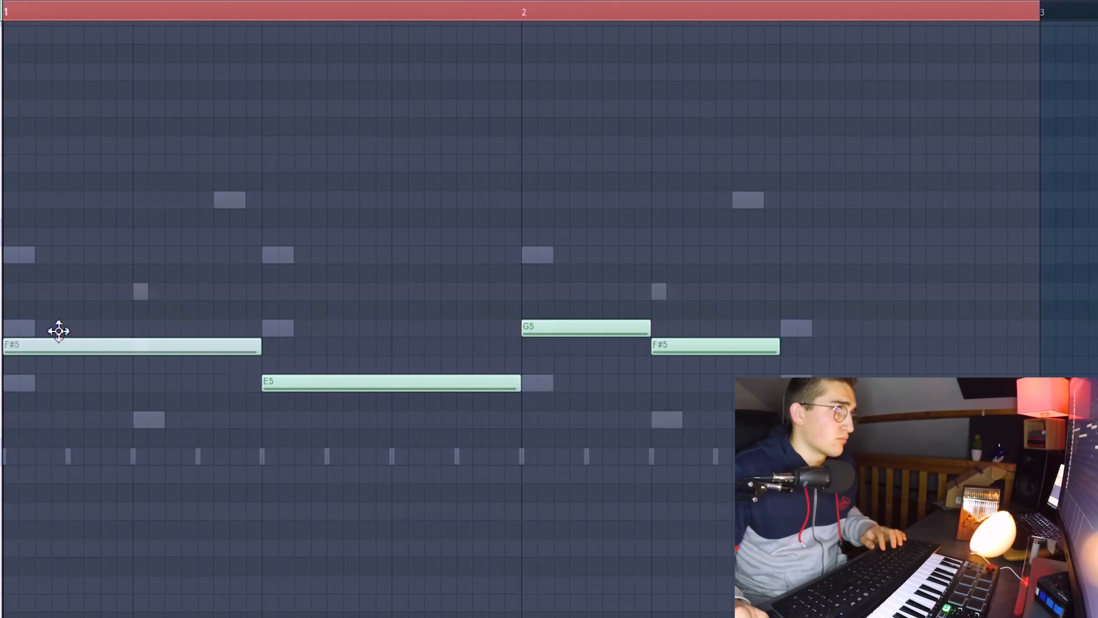
key("space")
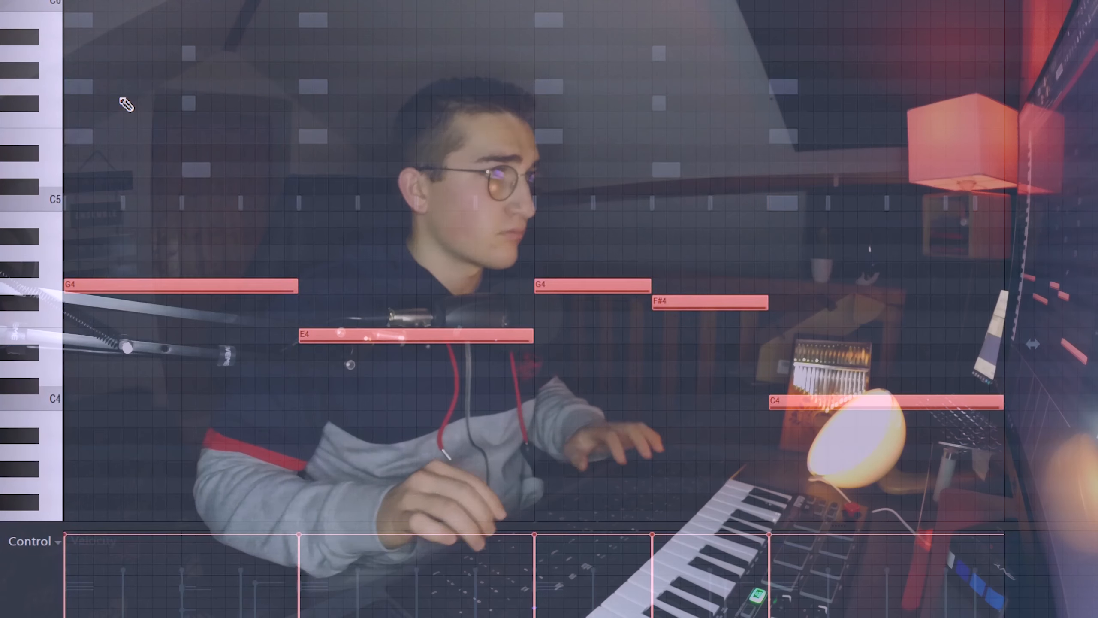
key("space")
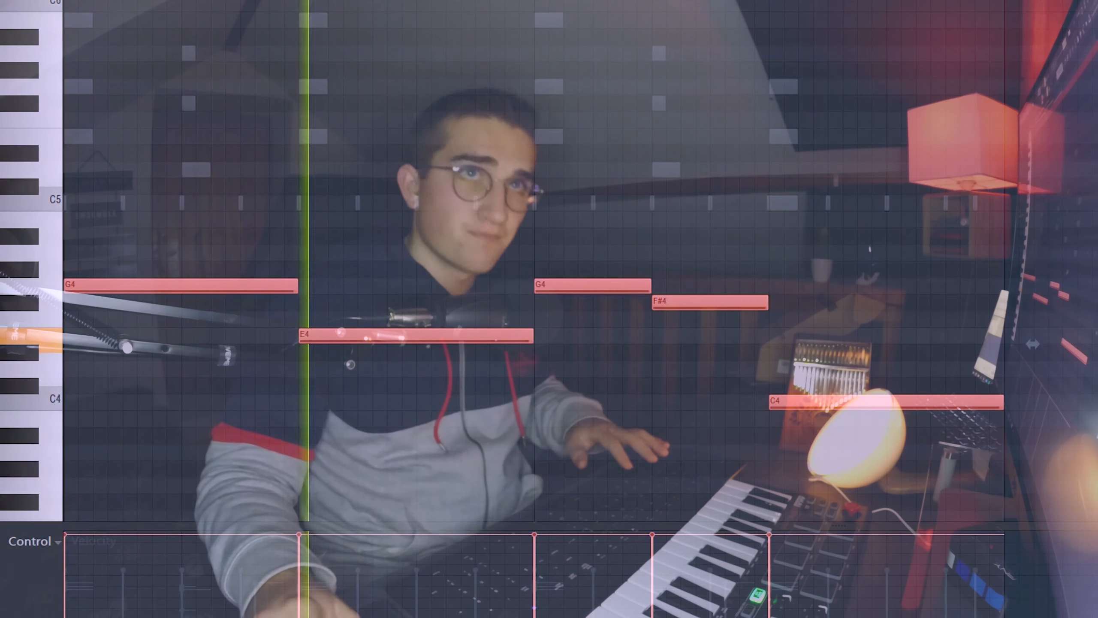
- Name Pattern 5 Subbass
key("Escape")
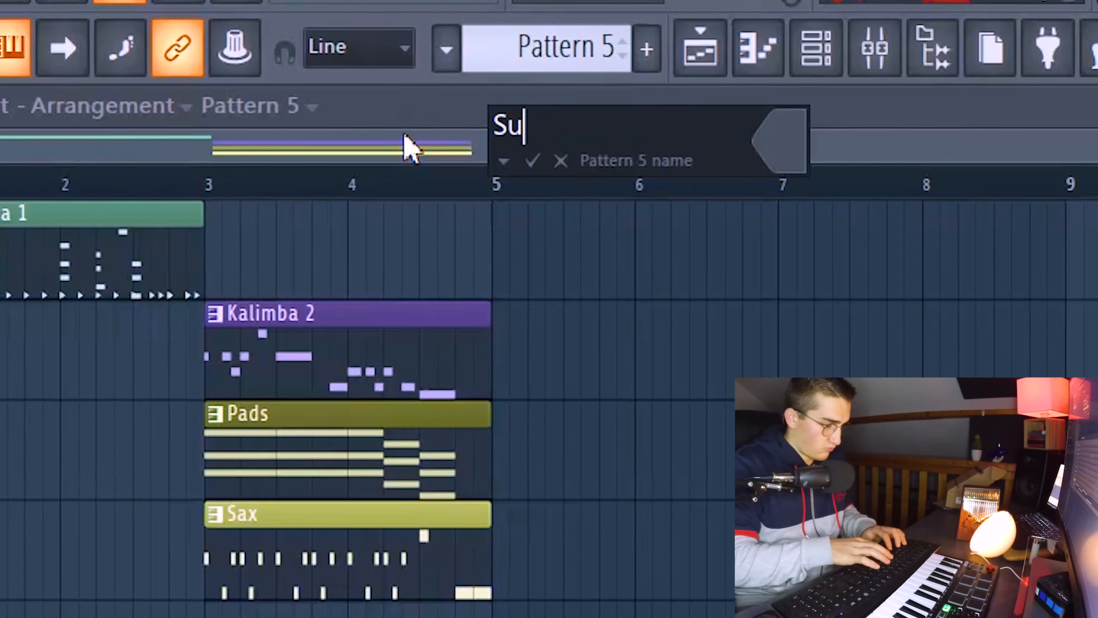
type("bbass")
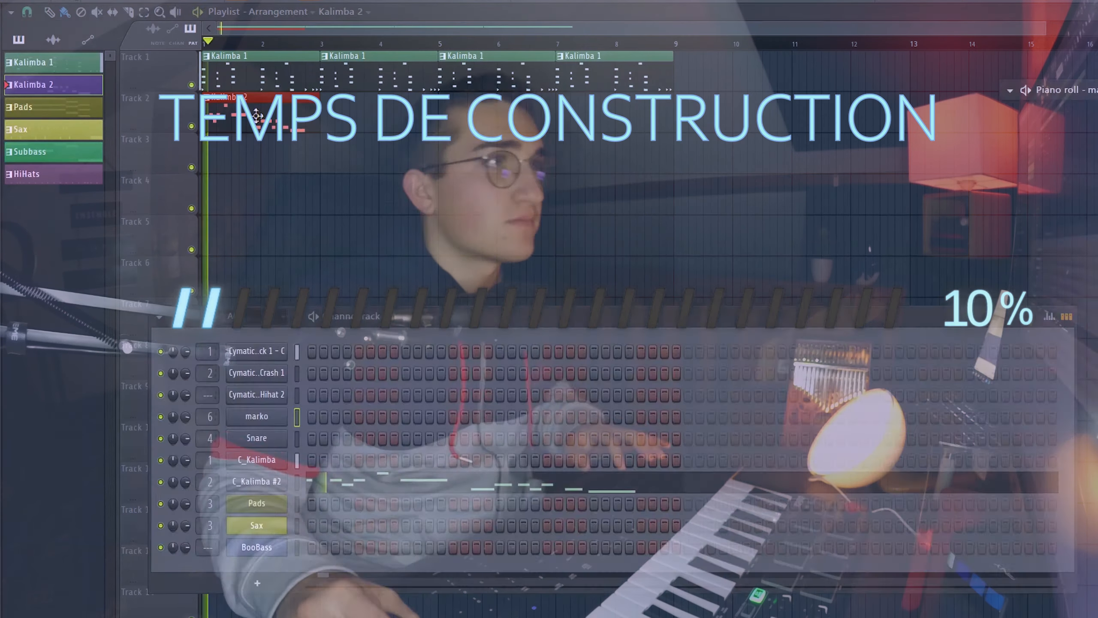
- Duplicate the selected pattern clips to fill bars 13 to 16 and remove the early Pads and Subbass clips at bar 3
key("ctrl+b")
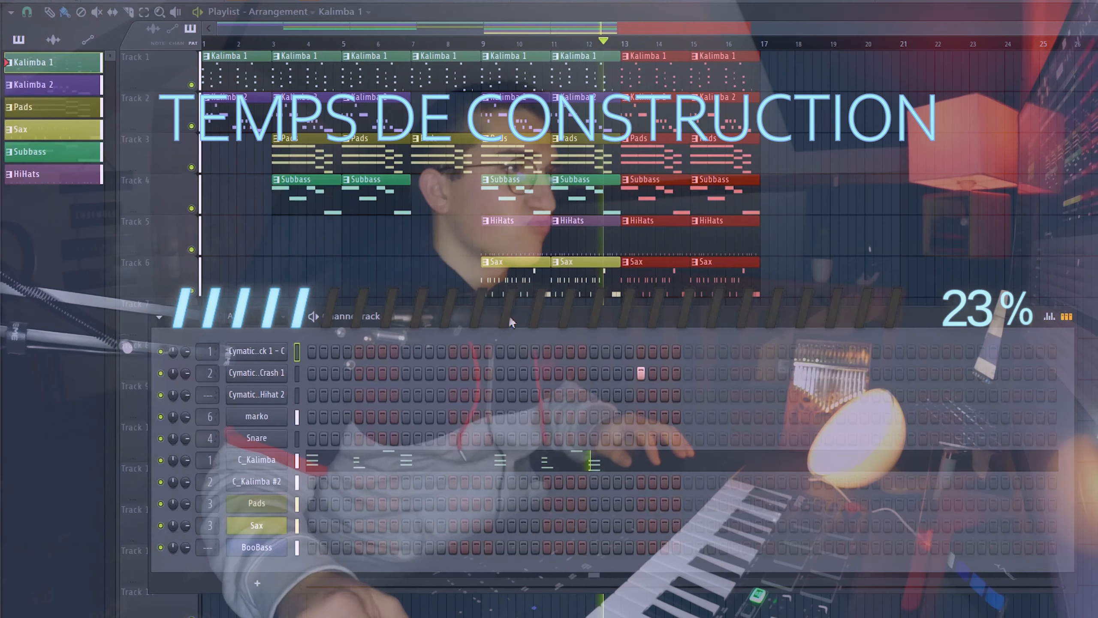
left_click(255, 313)
right_click(329, 189)
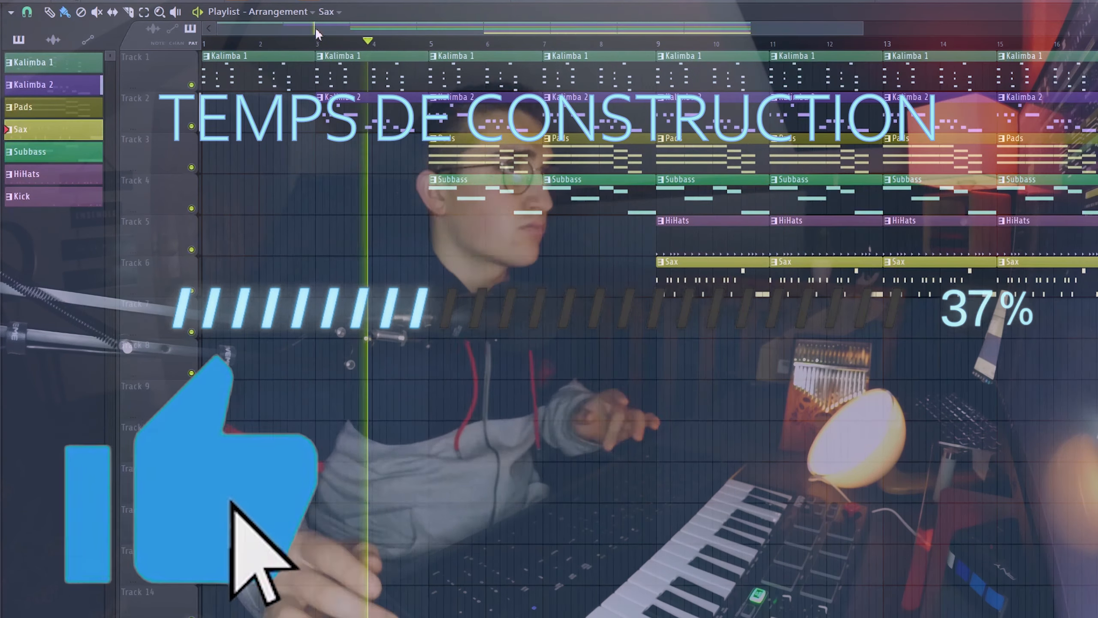
- Rework the drum steps of the Kick pattern, with hits on the georgia and icy smooth channels
key("F6")
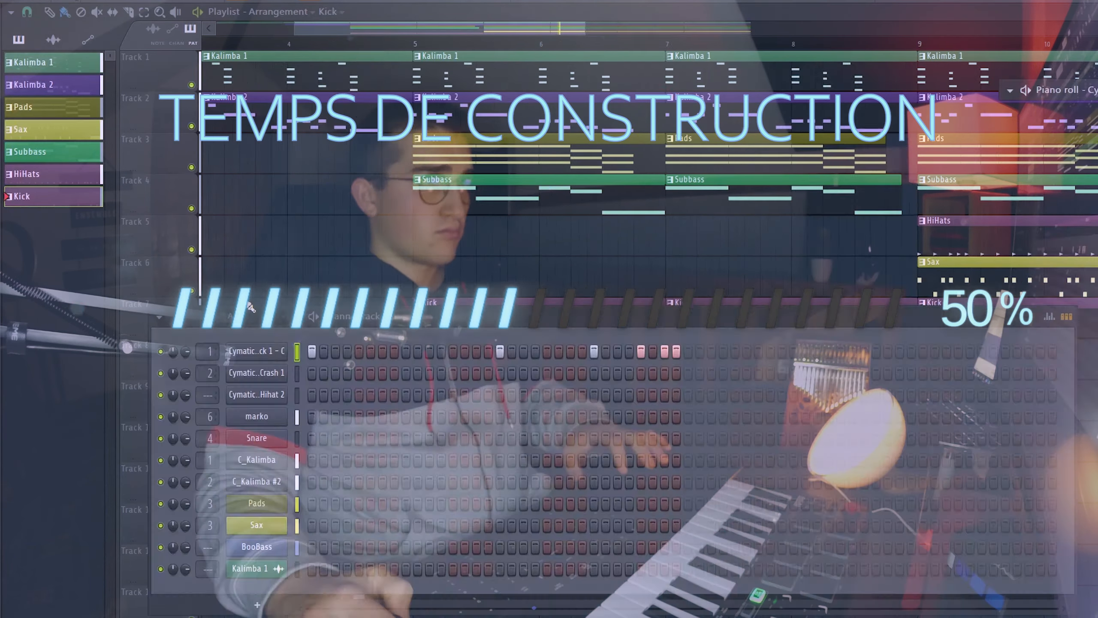
right_click(335, 434)
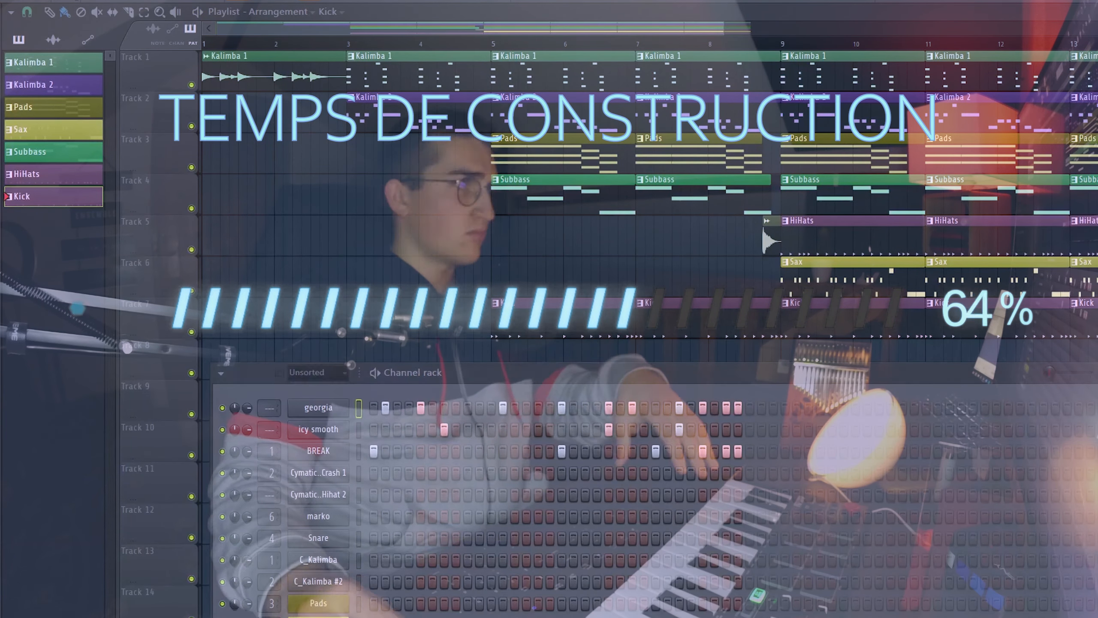
right_click(319, 473)
left_click(607, 431)
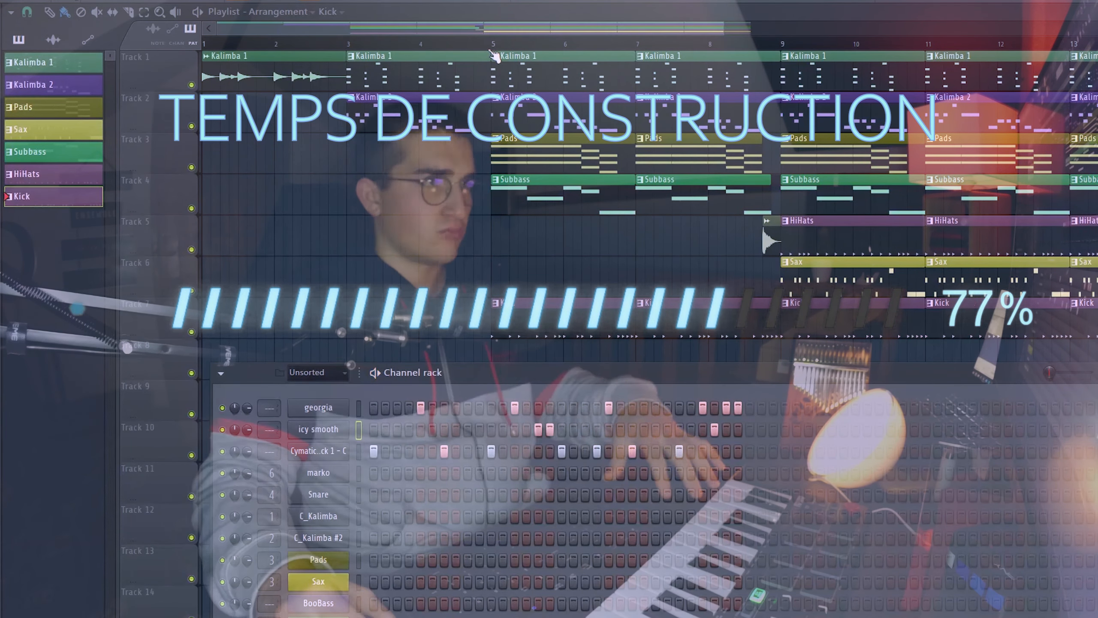
- Place the Cymatics - Lofi Crash 3 clip on Track 8 leading into bar 9 and play the arrangement
double_click(459, 385)
left_click(245, 236)
left_click(413, 67)
key("space")
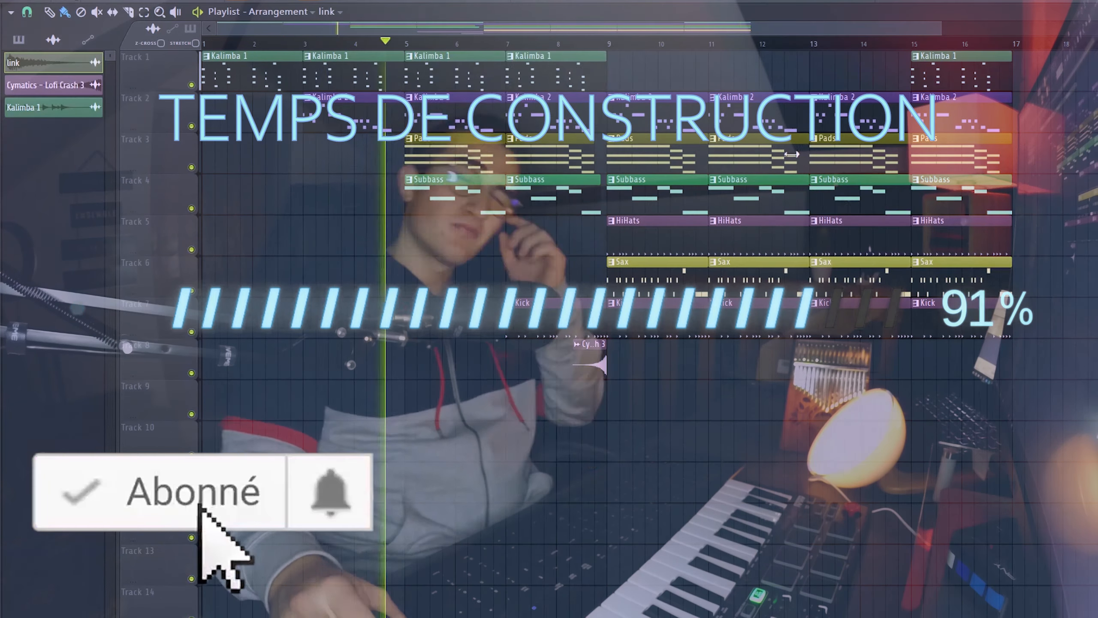
- Extend the arrangement from bar 17 with Pads, HiHats, Subbass and Kick clips, and place short Sax clips across bars 7 and 8
left_click(658, 261)
left_click(52, 62)
scroll(518, 259, "down", 4)
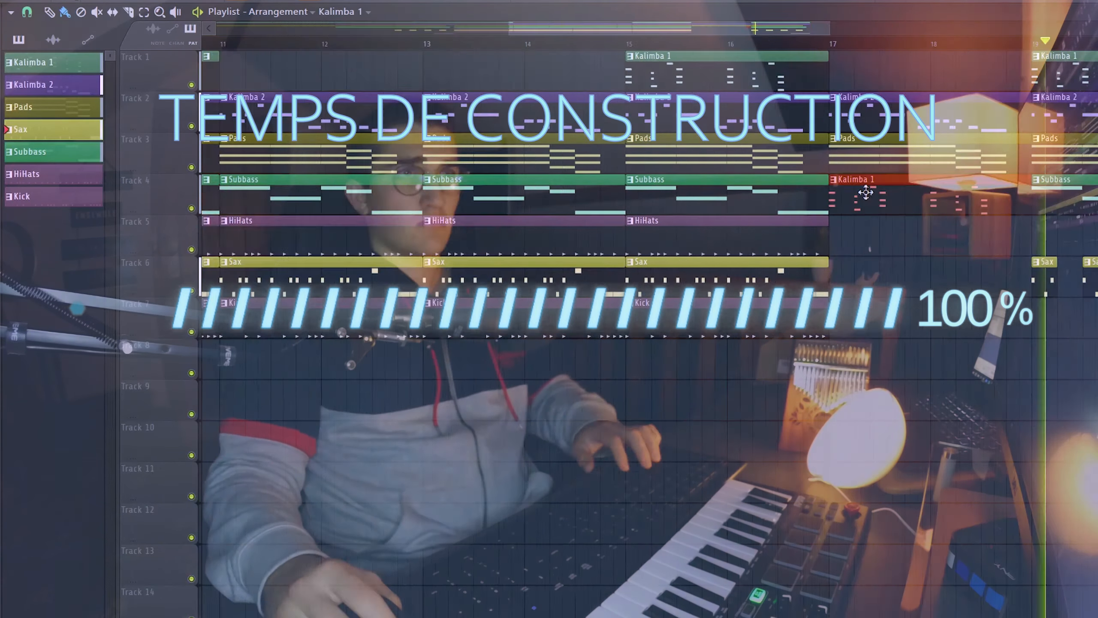
left_click(506, 234)
left_click(707, 121)
scroll(519, 259, "down", 2)
left_click(695, 241)
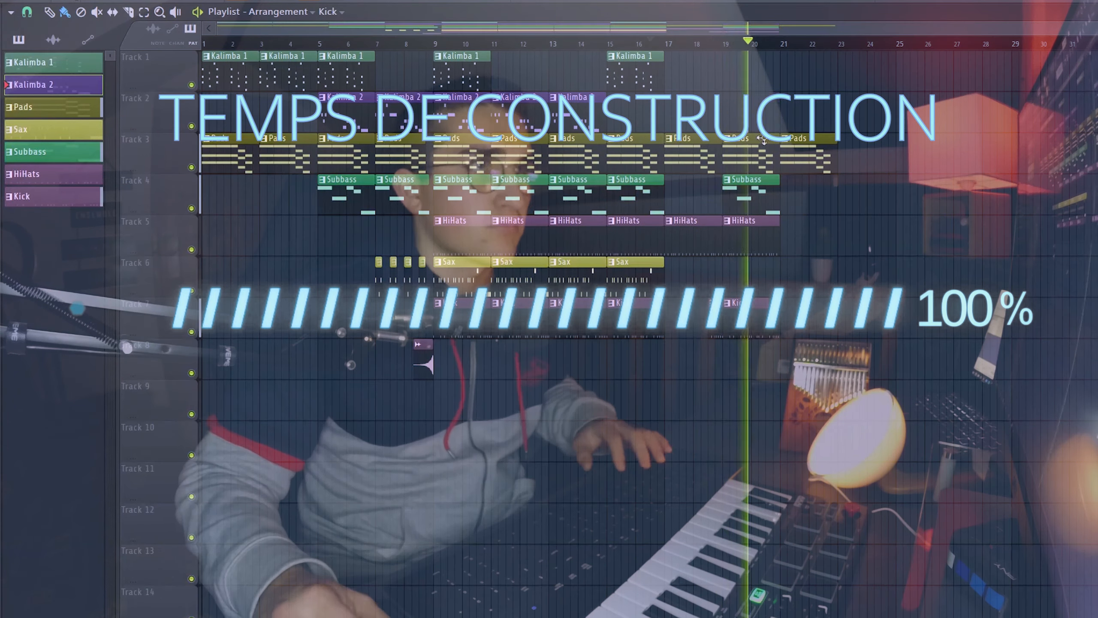